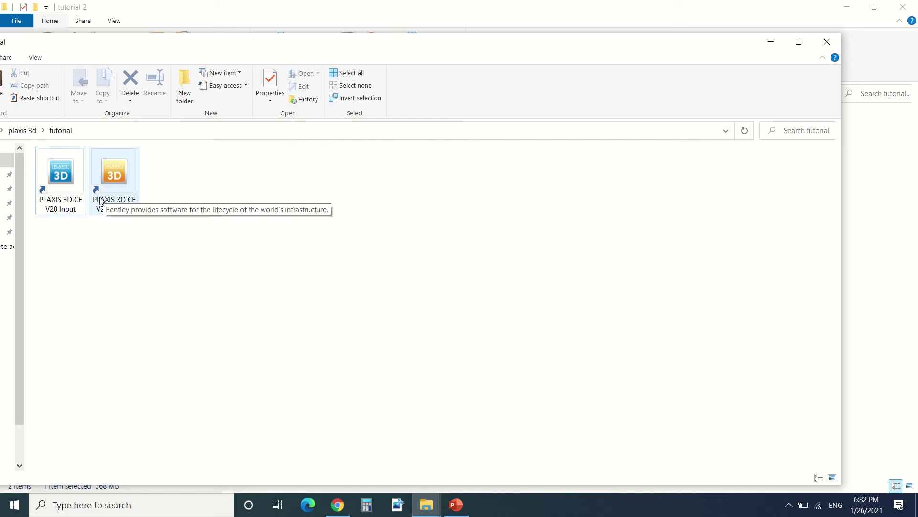
Start PLAXIS 3D CE V20 Input from its shortcut in the tutorial folder.
{"action": "left_click", "coordinate": [70, 197]}
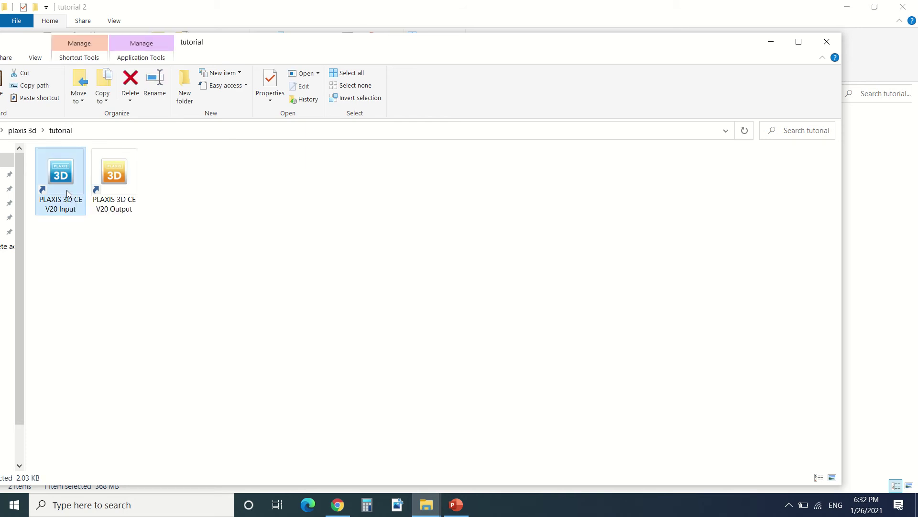
{"action": "double_click", "coordinate": [67, 194]}
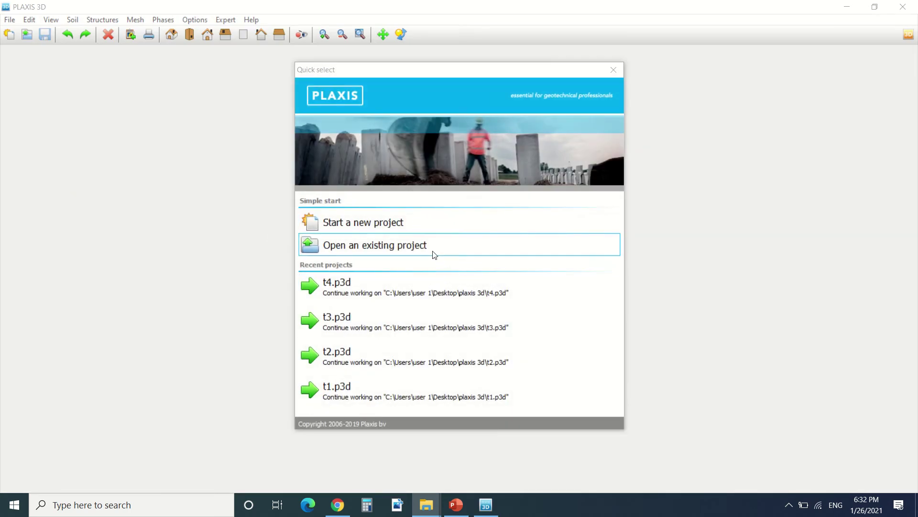
Begin a new project and enter 'tutorial' as its title.
{"action": "left_click", "coordinate": [418, 226]}
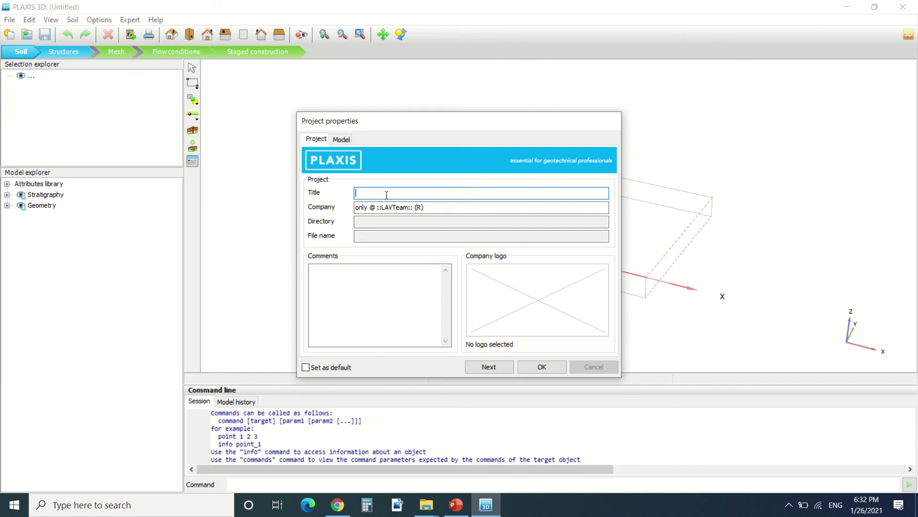
{"action": "type", "text": "tutorial2"}
{"action": "left_click", "coordinate": [342, 139]}
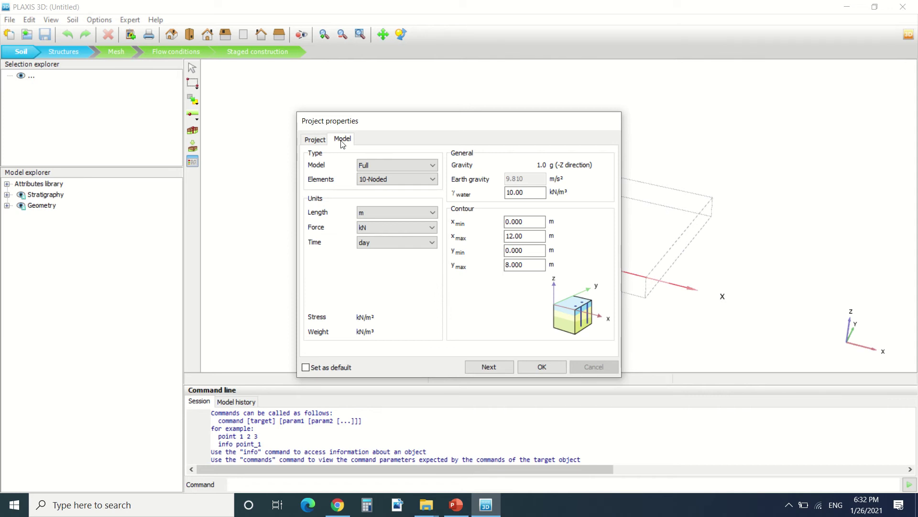
{"action": "left_click", "coordinate": [412, 212]}
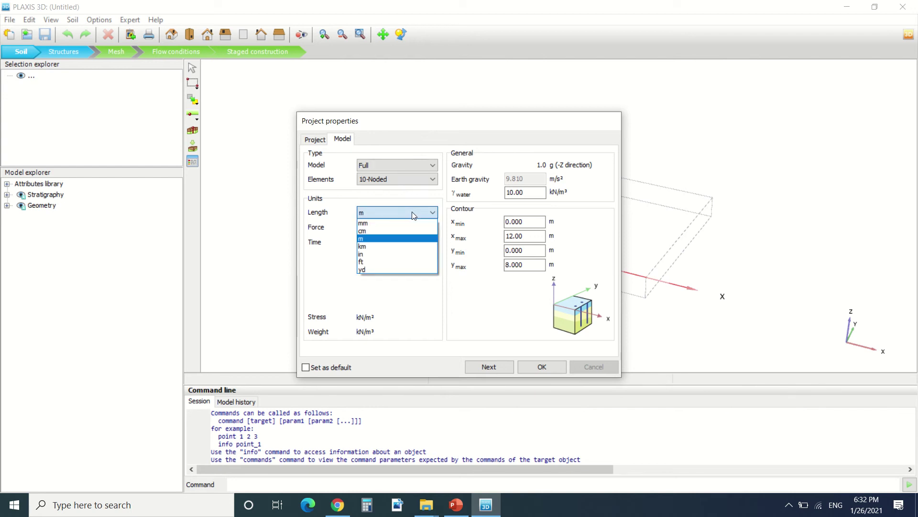
{"action": "left_click", "coordinate": [413, 215]}
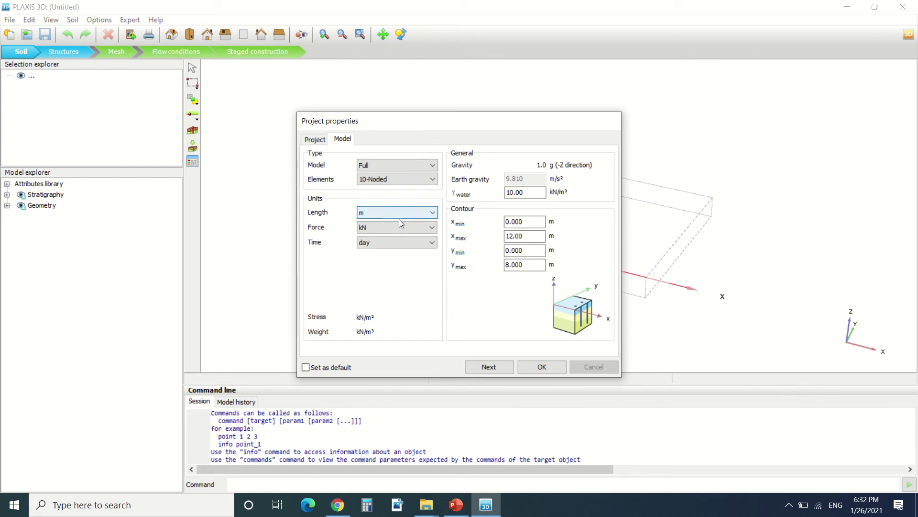
{"action": "left_click", "coordinate": [399, 228]}
{"action": "left_click", "coordinate": [400, 230]}
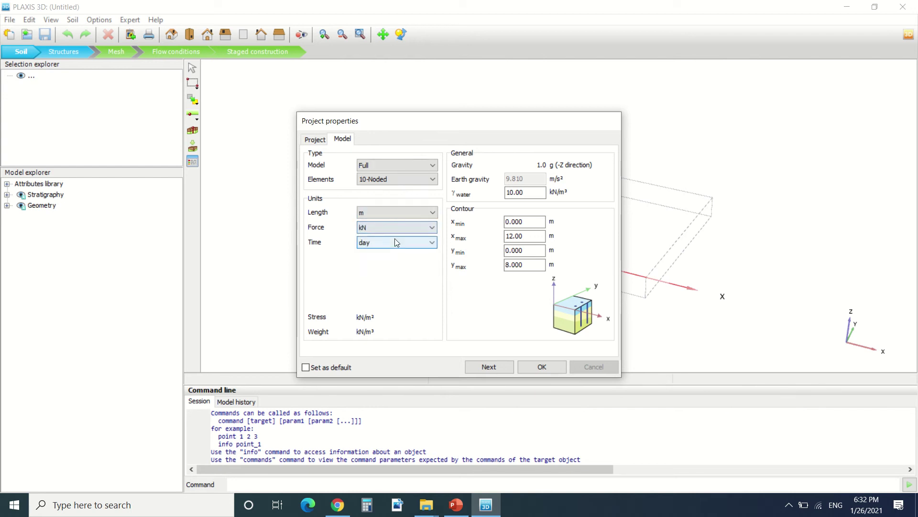
{"action": "left_click", "coordinate": [394, 238]}
{"action": "left_click", "coordinate": [395, 240]}
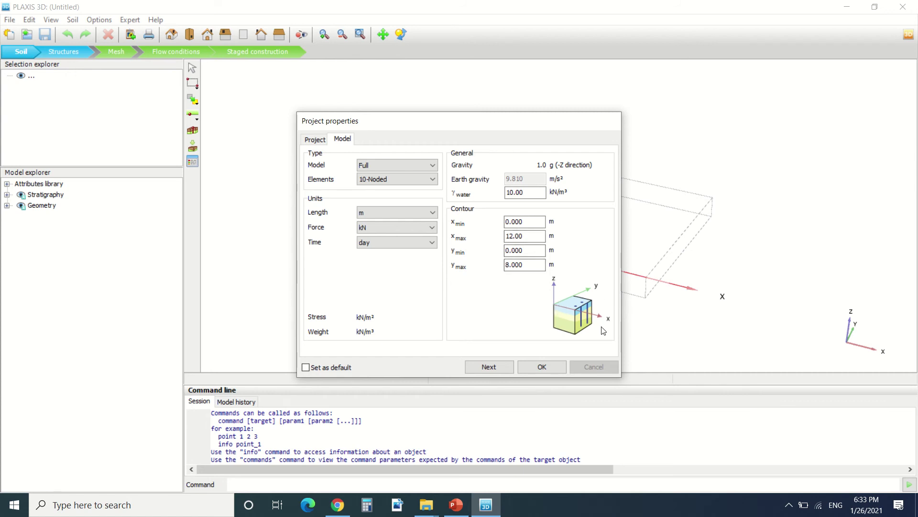
Set the contour x_min to -12 and y_min to -8, then apply the project properties.
{"action": "left_click", "coordinate": [526, 221]}
{"action": "type", "text": "-12"}
{"action": "left_click", "coordinate": [524, 249]}
{"action": "type", "text": "-8"}
{"action": "left_click", "coordinate": [527, 368]}
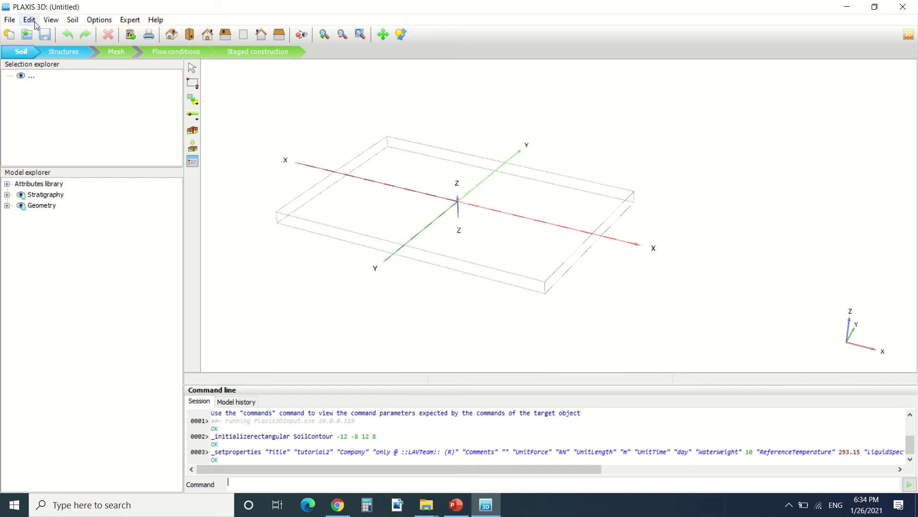
{"action": "left_click", "coordinate": [97, 20]}
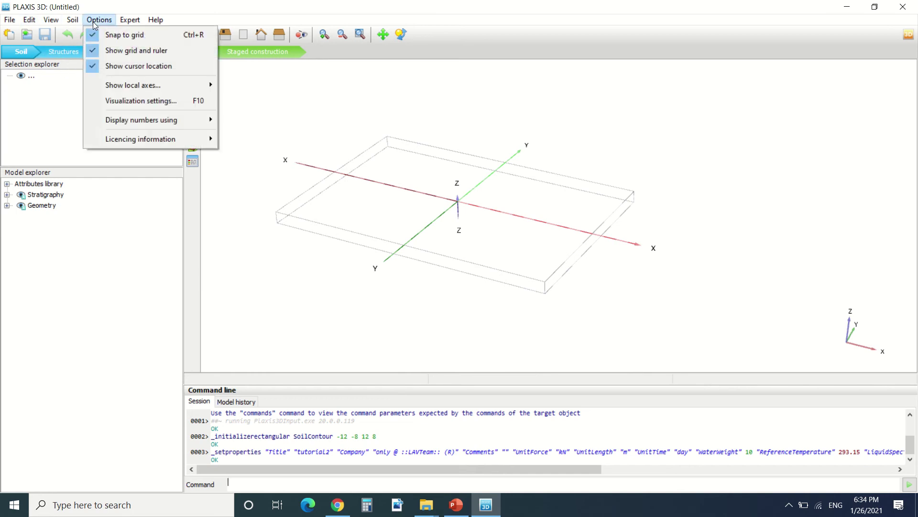
{"action": "left_click", "coordinate": [148, 105]}
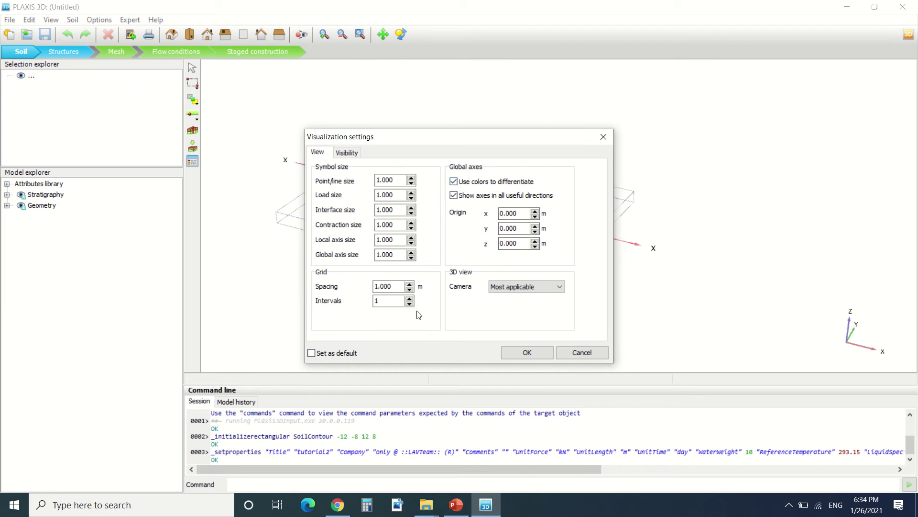
{"action": "left_click", "coordinate": [347, 153]}
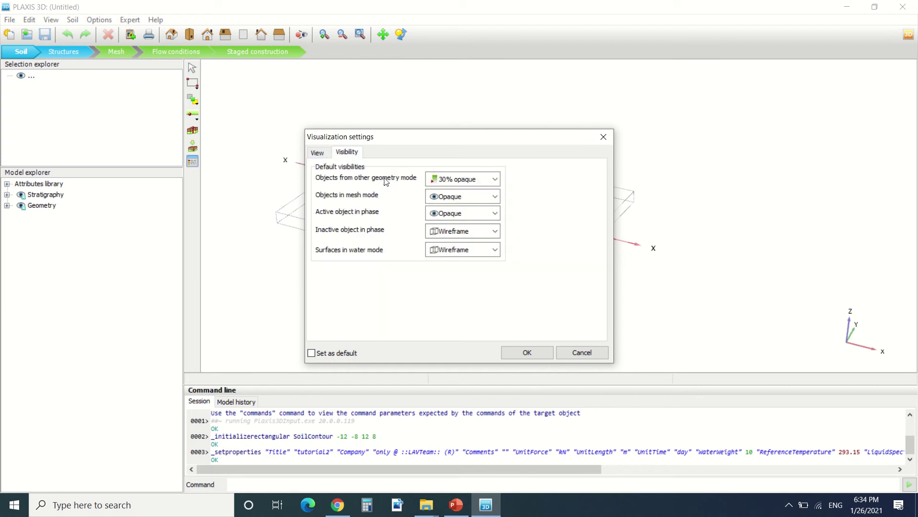
{"action": "left_click", "coordinate": [476, 178]}
{"action": "left_click", "coordinate": [530, 168]}
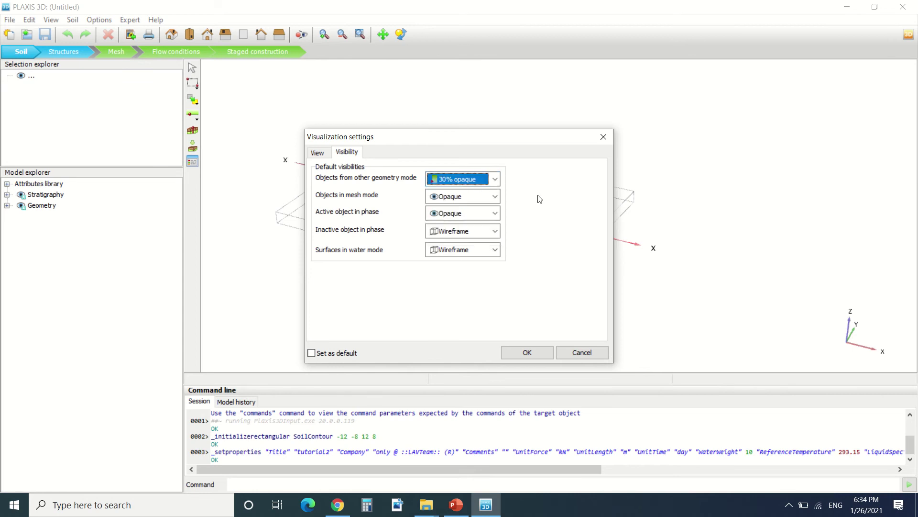
{"action": "left_click", "coordinate": [527, 352]}
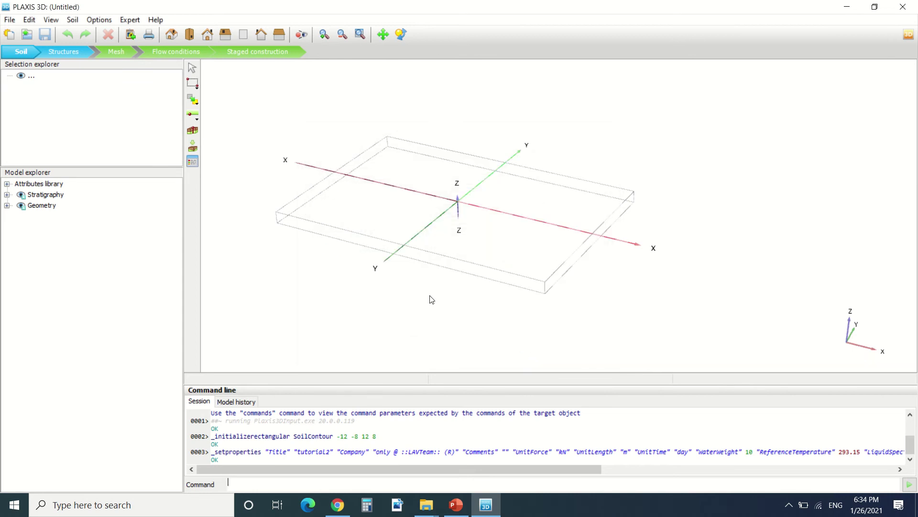
{"action": "left_click", "coordinate": [194, 85]}
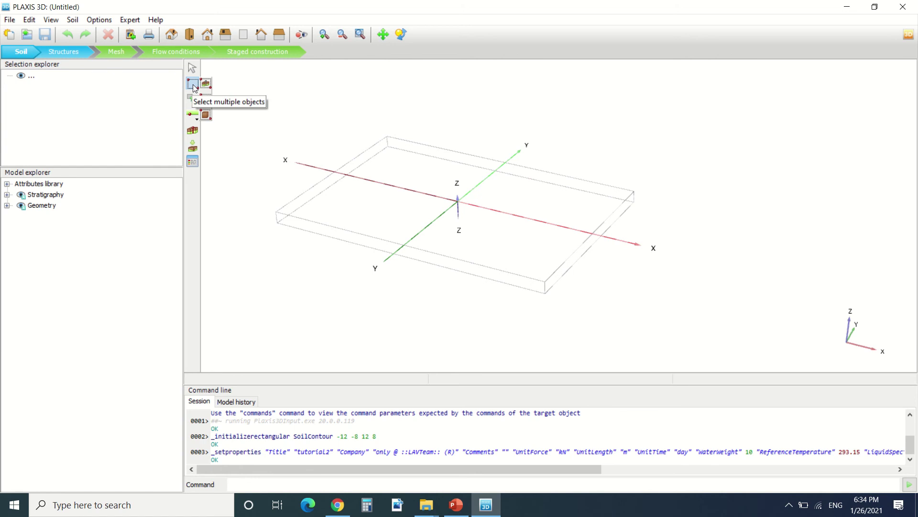
{"action": "left_click", "coordinate": [199, 86]}
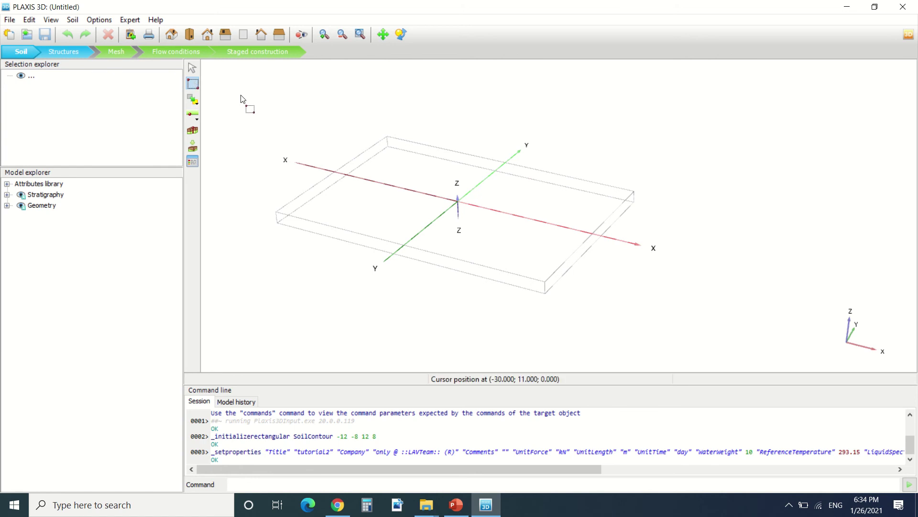
{"action": "left_click", "coordinate": [197, 116]}
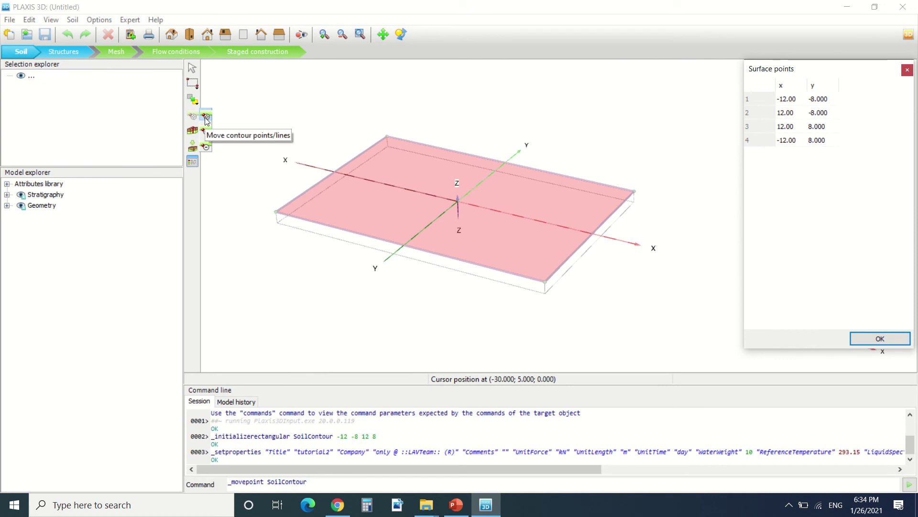
{"action": "left_click", "coordinate": [207, 118]}
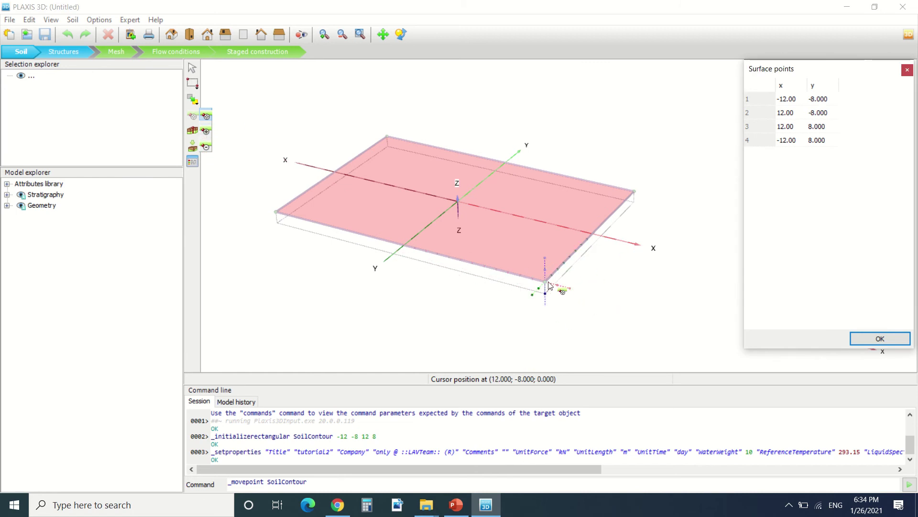
{"action": "left_click_drag", "start_coordinate": [544, 282], "coordinate": [615, 280]}
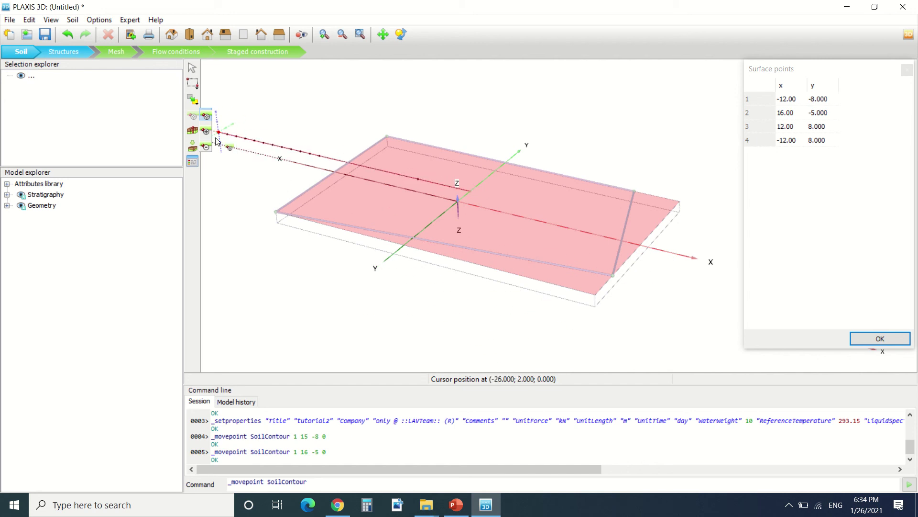
{"action": "key", "text": "ctrl+z"}
{"action": "key", "text": "ctrl+z"}
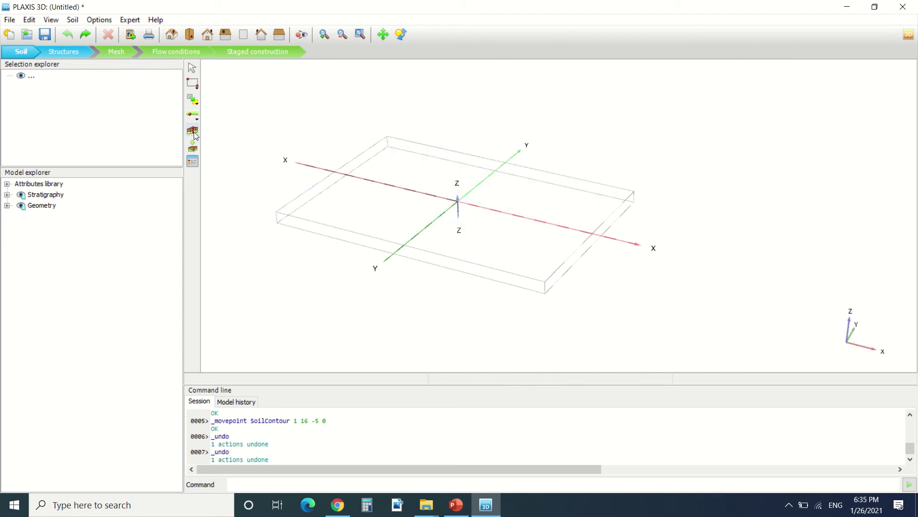
Place Borehole_1 at (0, 0), add a first soil layer and begin a new material for it.
{"action": "left_click", "coordinate": [194, 134]}
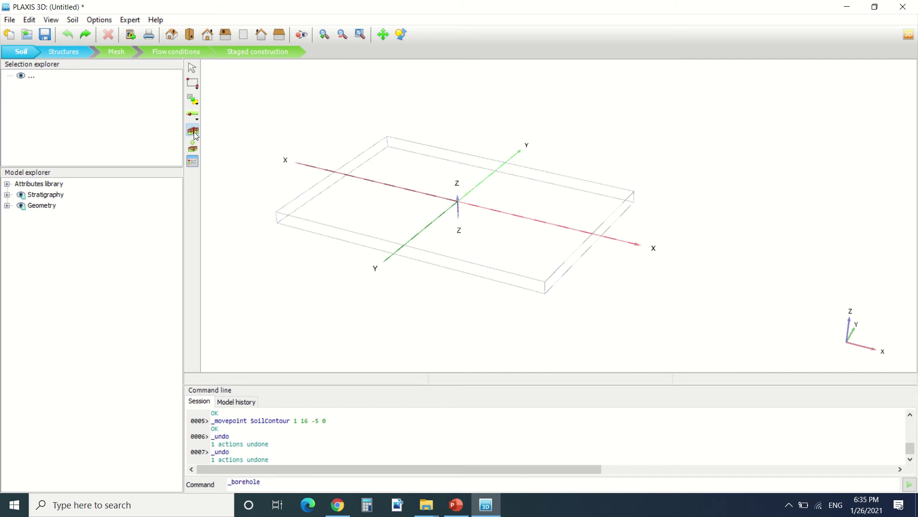
{"action": "left_click", "coordinate": [457, 204]}
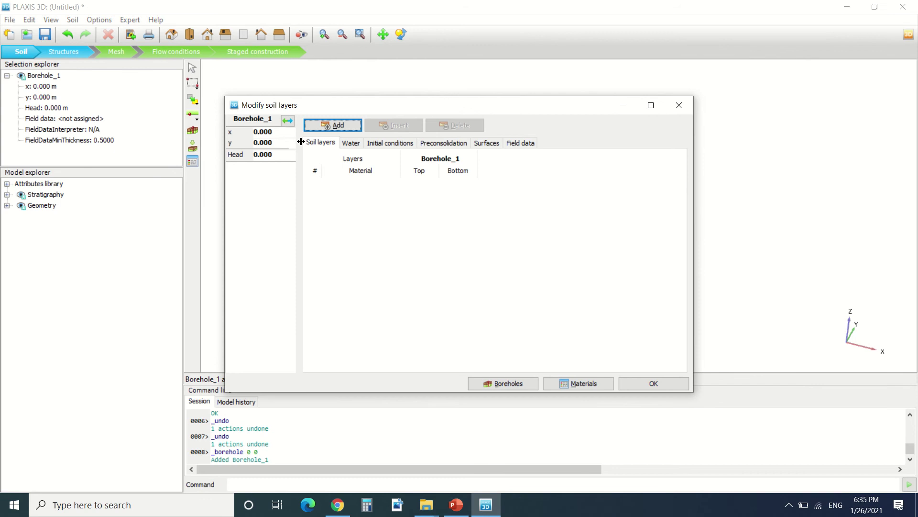
{"action": "left_click", "coordinate": [332, 127]}
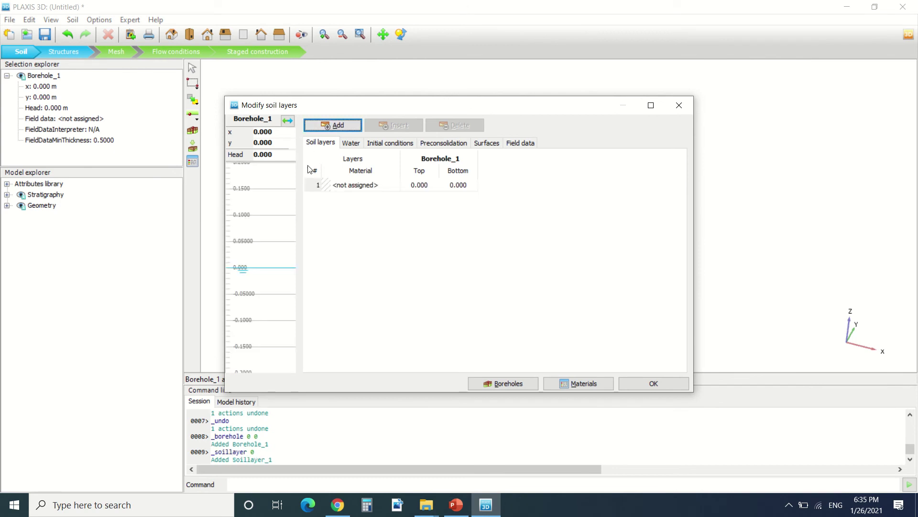
{"action": "left_click", "coordinate": [387, 184]}
{"action": "left_click", "coordinate": [393, 185]}
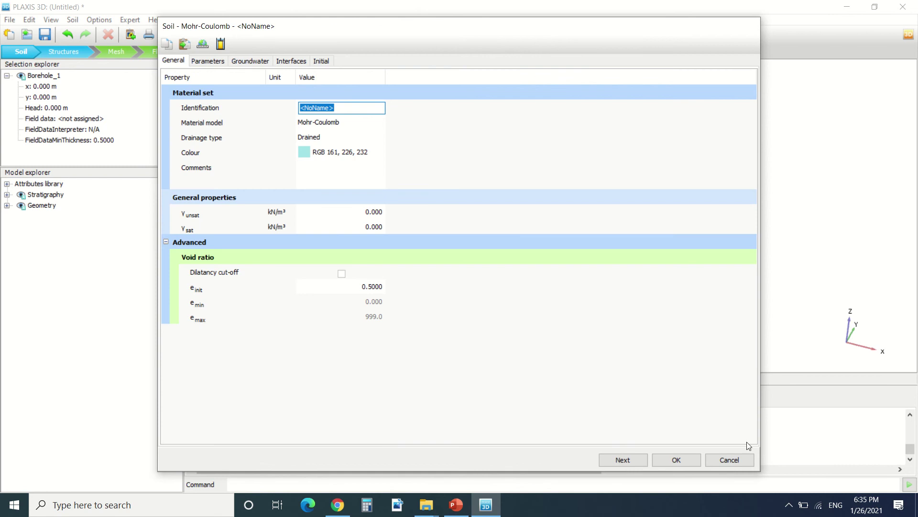
Create a new soil set named 'tutorial 1' with γunsat 20 and γsat 23 kN/m³.
{"action": "left_click", "coordinate": [747, 454]}
{"action": "left_click", "coordinate": [565, 383]}
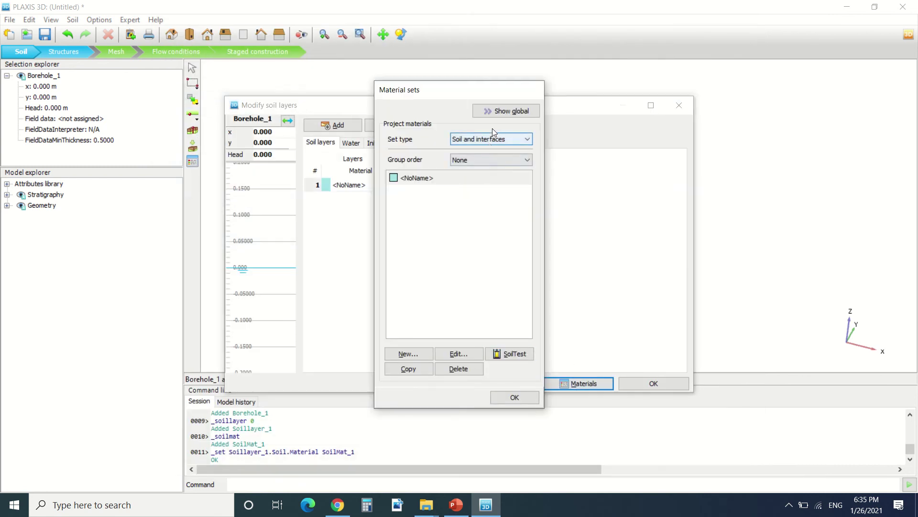
{"action": "left_click", "coordinate": [507, 111]}
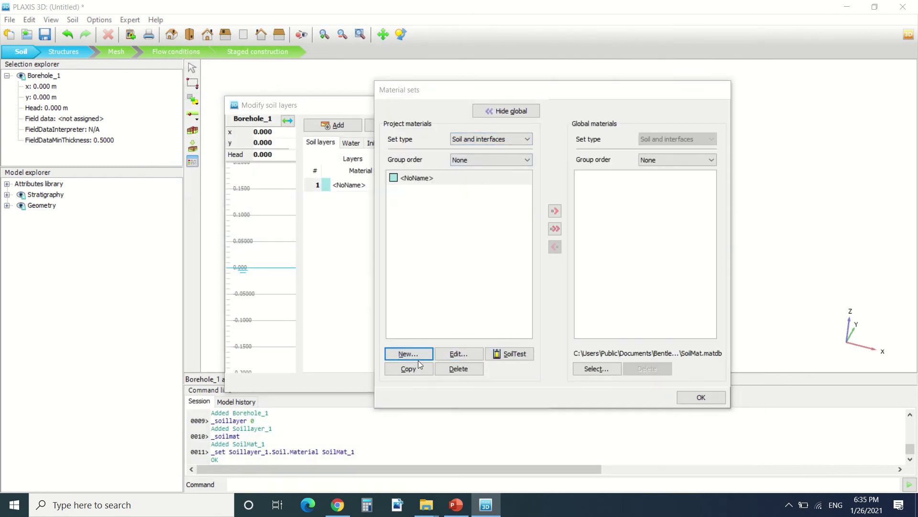
{"action": "left_click", "coordinate": [417, 356]}
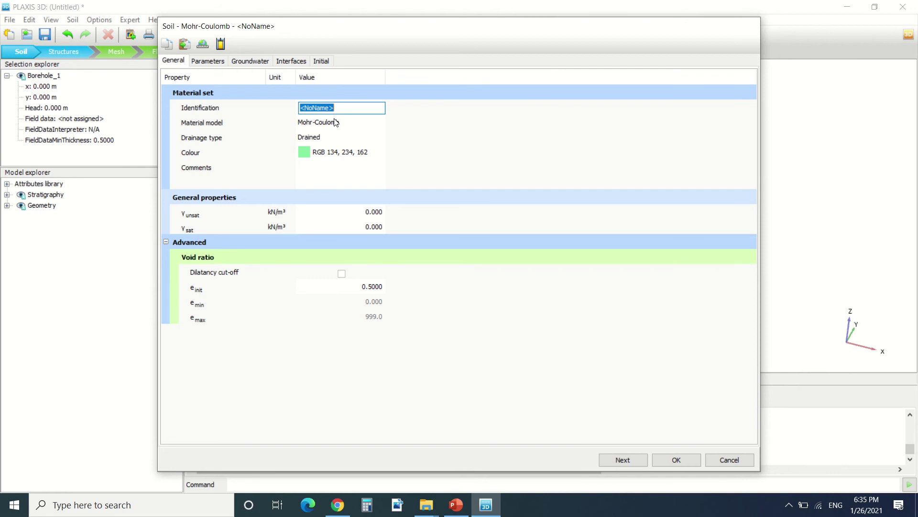
{"action": "type", "text": "tutorial 1"}
{"action": "left_click", "coordinate": [385, 215]}
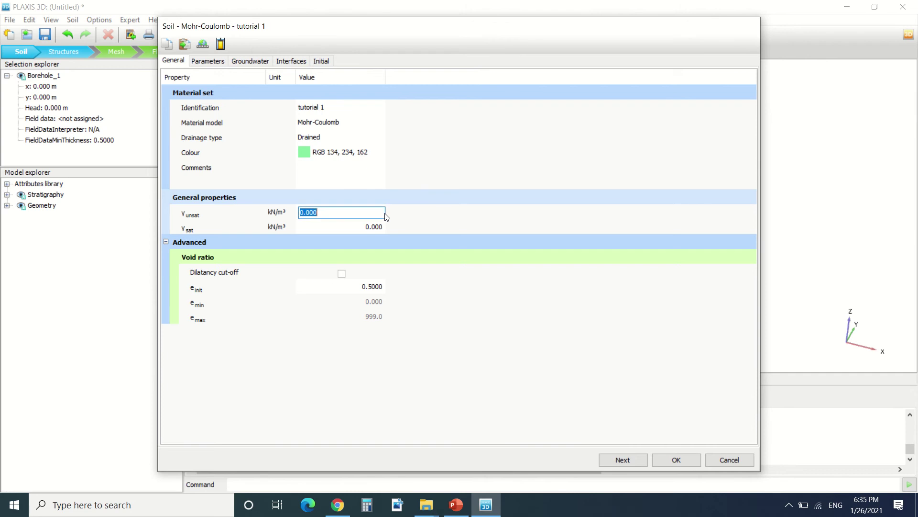
{"action": "type", "text": "20"}
{"action": "key", "text": "Tab"}
{"action": "type", "text": "23"}
On Parameters, enter E' 12000 kN/m², ν' 0.1 and the friction angle for tutorial 1.
{"action": "left_click", "coordinate": [208, 61]}
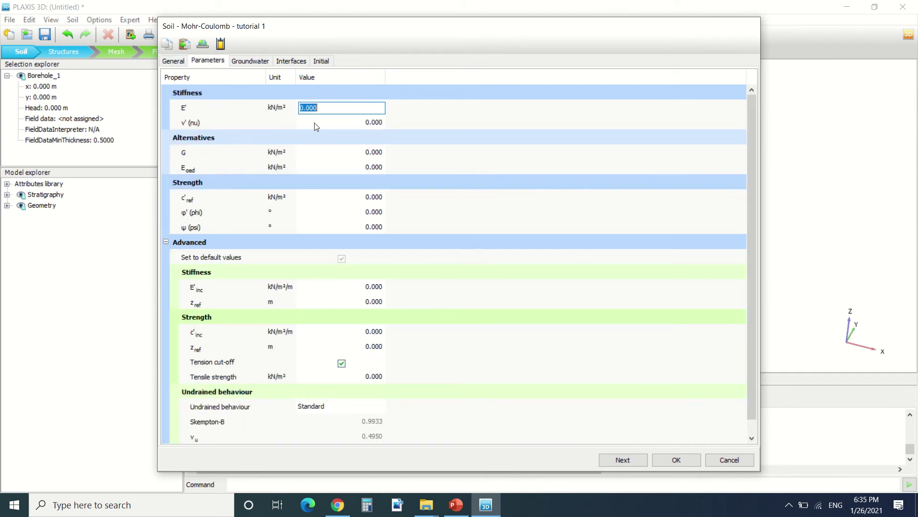
{"action": "type", "text": "120"}
{"action": "left_click", "coordinate": [369, 126]}
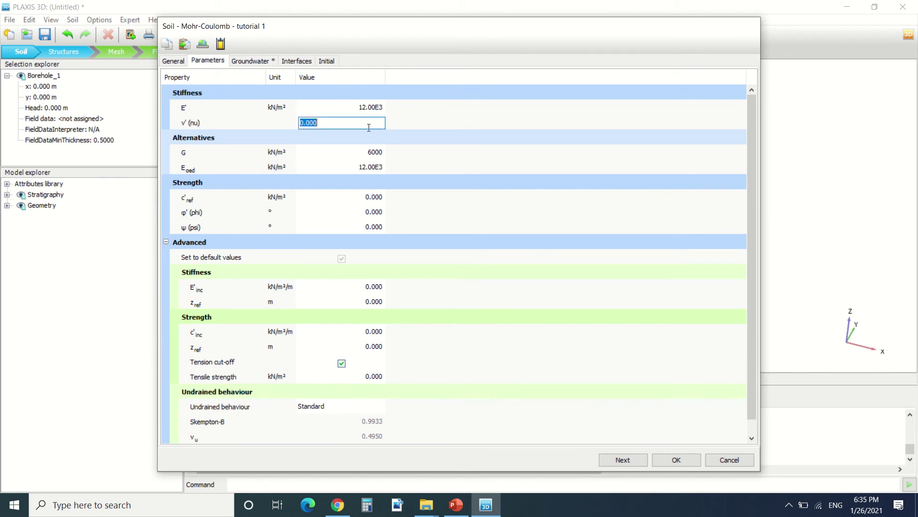
{"action": "type", "text": "0.1"}
{"action": "left_click", "coordinate": [374, 211]}
{"action": "type", "text": "2"}
{"action": "left_click", "coordinate": [374, 198]}
Save tutorial 1, then create a dark red soil material set named 'tutorial 2'.
{"action": "type", "text": "4"}
{"action": "left_click", "coordinate": [677, 461]}
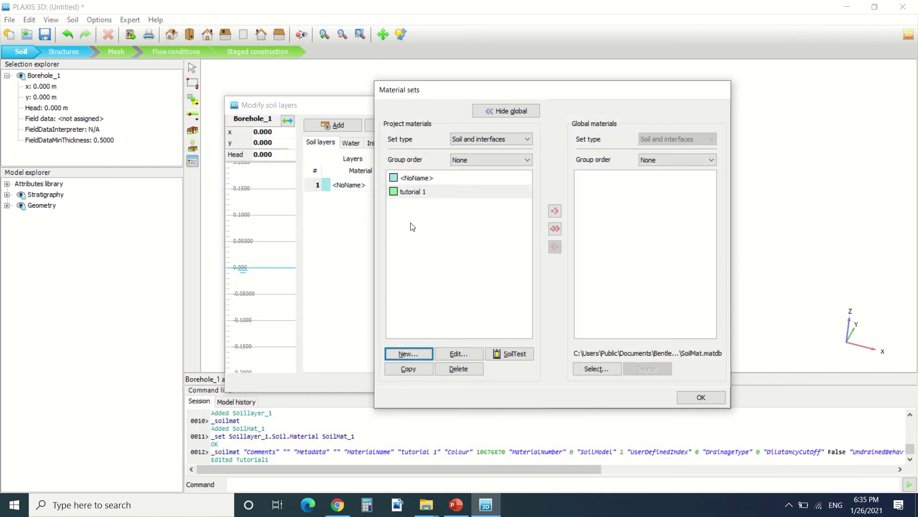
{"action": "left_click", "coordinate": [419, 357]}
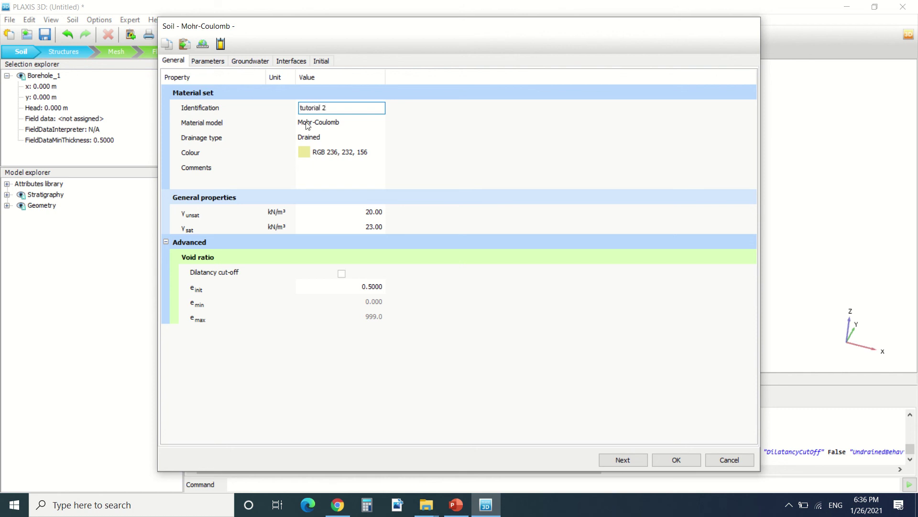
{"action": "left_click", "coordinate": [306, 152]}
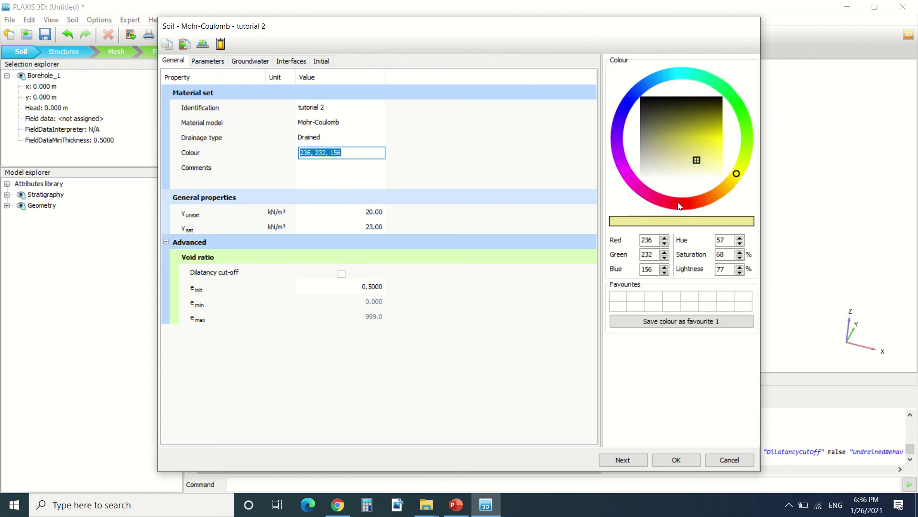
{"action": "left_click", "coordinate": [678, 205]}
{"action": "left_click", "coordinate": [702, 136]}
{"action": "left_click", "coordinate": [676, 460]}
Delete the unnamed <NoName> material set.
{"action": "left_click", "coordinate": [425, 181]}
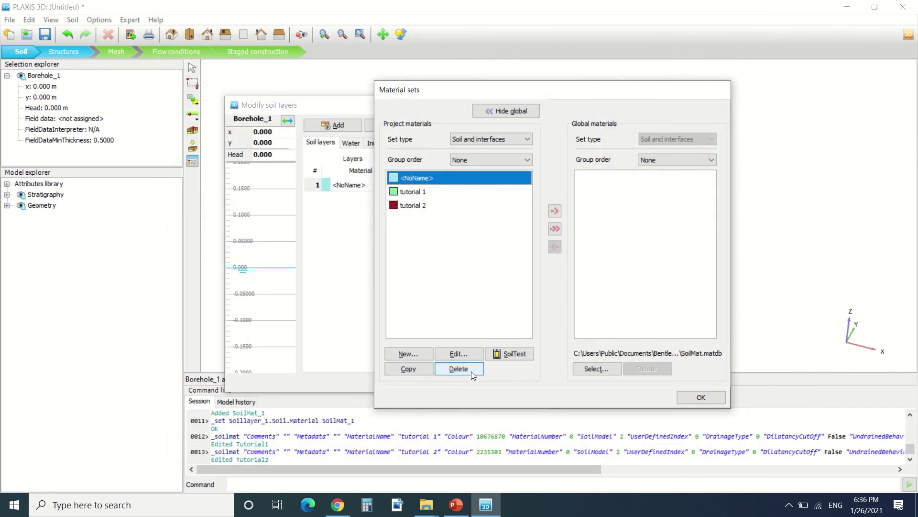
{"action": "left_click", "coordinate": [457, 367]}
{"action": "left_click", "coordinate": [493, 296]}
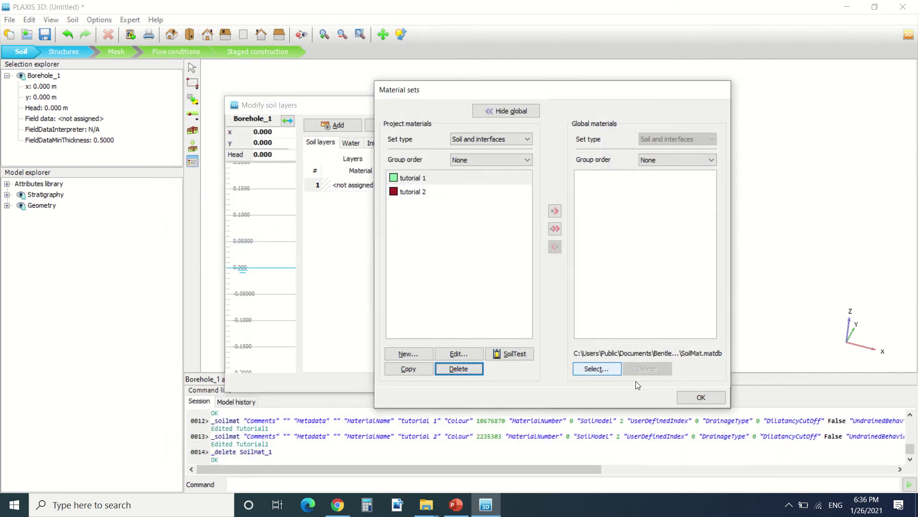
Assign tutorial 1 to Borehole_1's layer 1 and set its bottom to -6 m.
{"action": "left_click", "coordinate": [702, 397]}
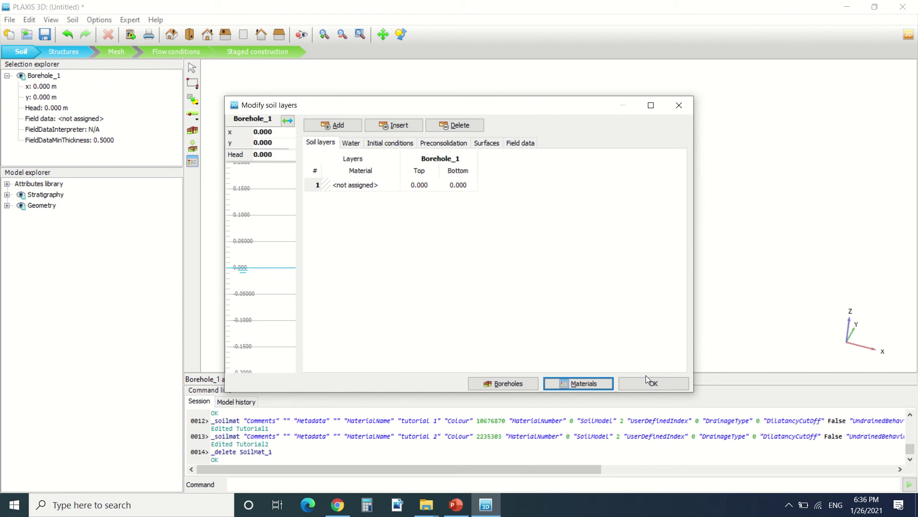
{"action": "left_click", "coordinate": [386, 187]}
{"action": "left_click", "coordinate": [383, 185]}
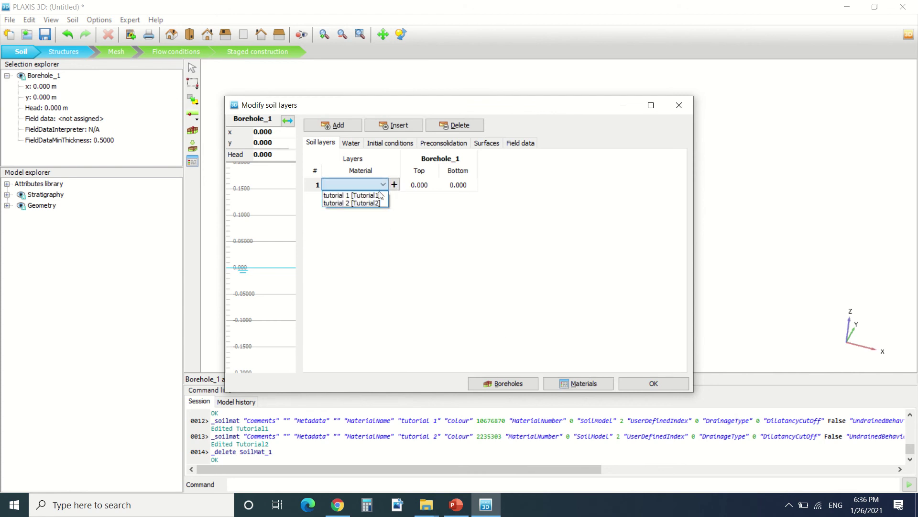
{"action": "left_click", "coordinate": [378, 197]}
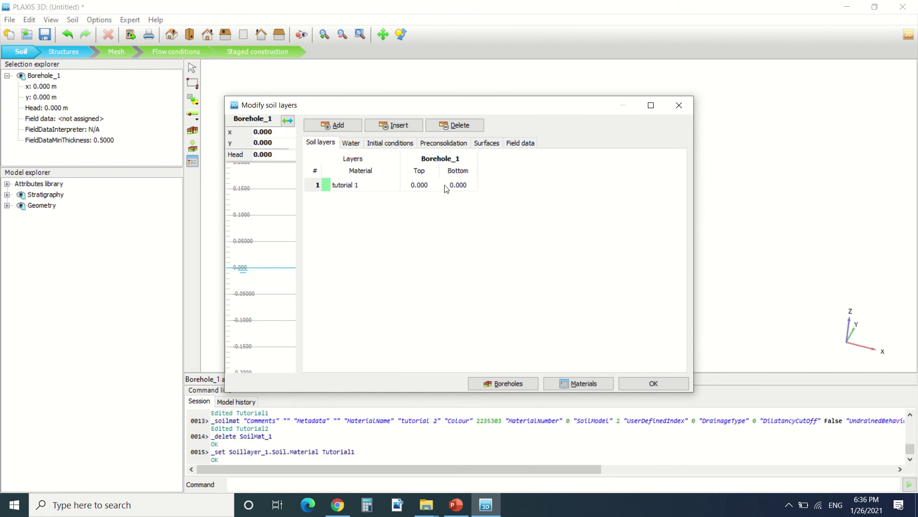
{"action": "left_click", "coordinate": [471, 188]}
{"action": "type", "text": "-6"}
Apply the soil layers and reopen Borehole_1's layer table from the model tree.
{"action": "left_click", "coordinate": [654, 384]}
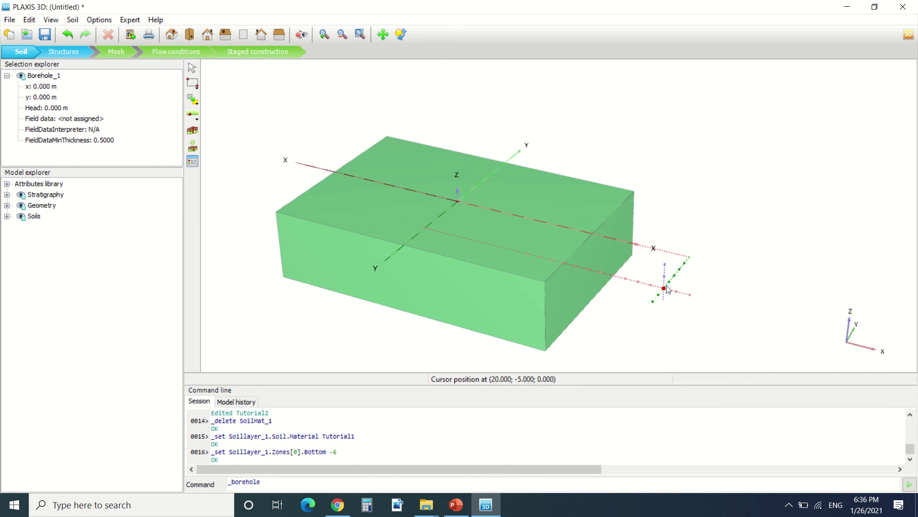
{"action": "left_click", "coordinate": [7, 195]}
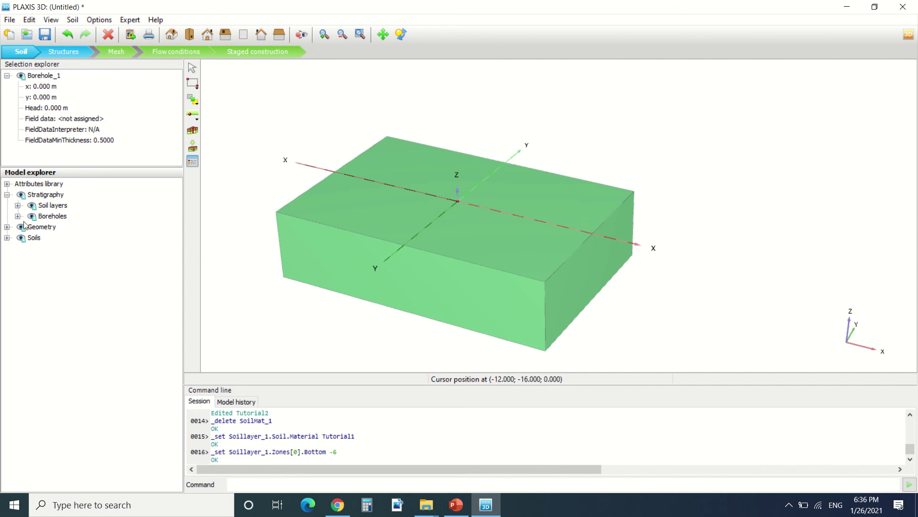
{"action": "left_click", "coordinate": [18, 216]}
{"action": "right_click", "coordinate": [55, 230]}
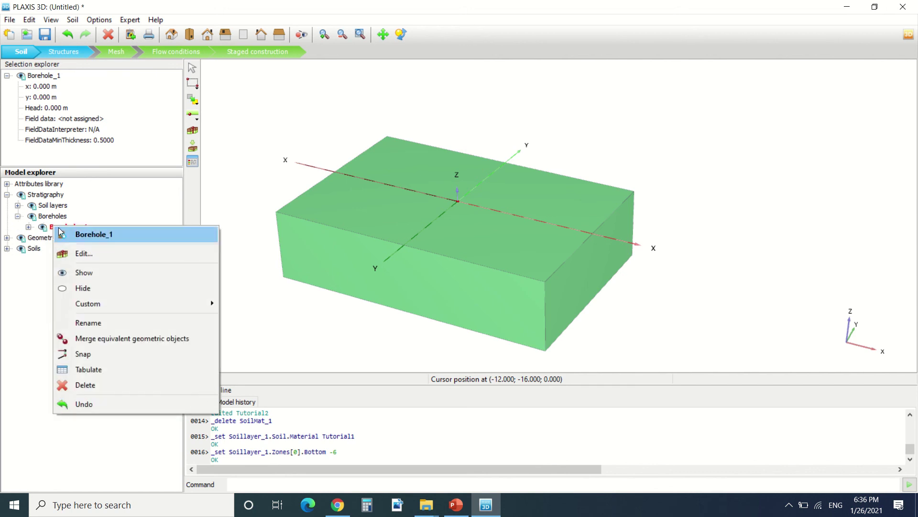
{"action": "left_click", "coordinate": [71, 253]}
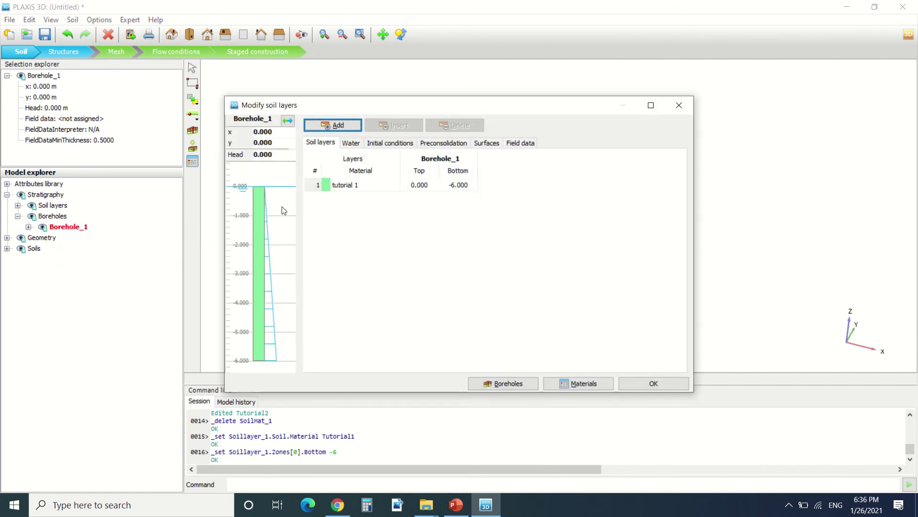
Add a second layer of tutorial 2 with its bottom at -9 m and apply it.
{"action": "left_click", "coordinate": [334, 126]}
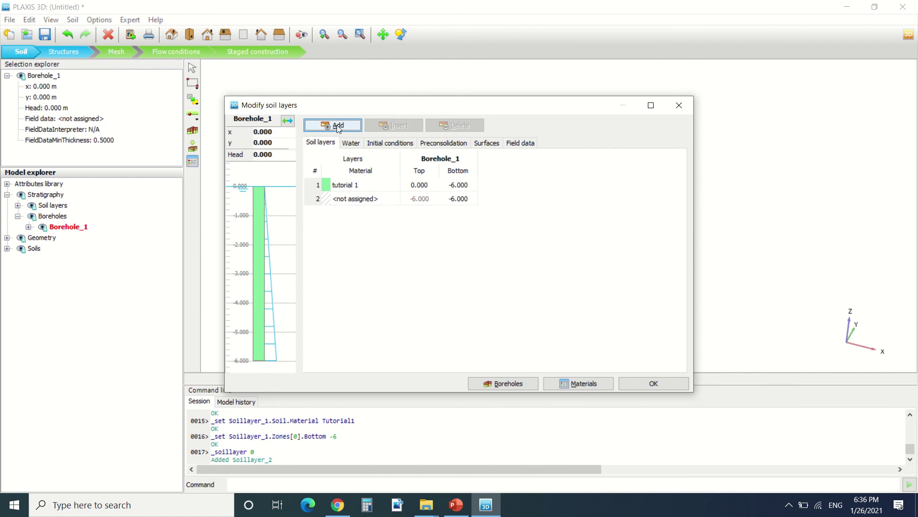
{"action": "left_click", "coordinate": [390, 202]}
{"action": "left_click", "coordinate": [385, 198]}
{"action": "left_click", "coordinate": [375, 221]}
{"action": "left_click", "coordinate": [383, 200]}
{"action": "left_click", "coordinate": [363, 217]}
{"action": "left_click", "coordinate": [461, 198]}
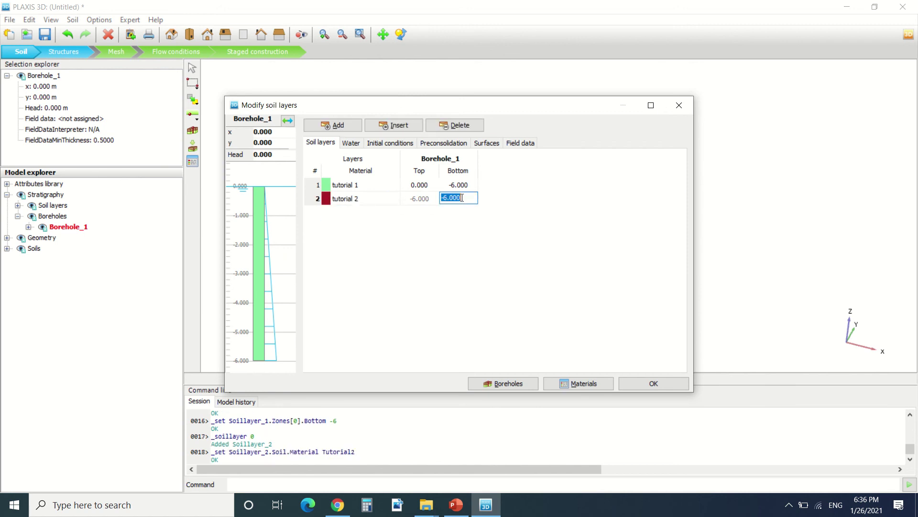
{"action": "type", "text": "9"}
{"action": "key", "text": "Return"}
{"action": "left_click", "coordinate": [653, 383]}
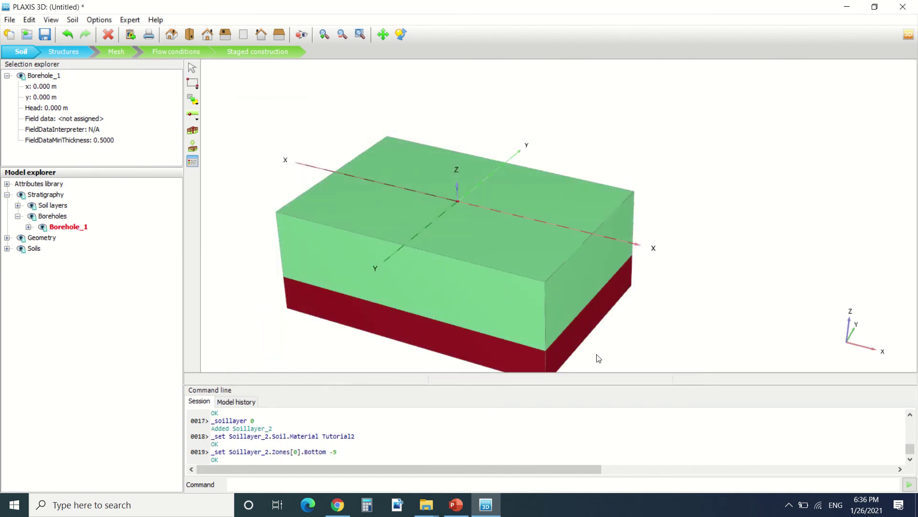
{"action": "scroll", "coordinate": [631, 329], "scroll_direction": "up", "scroll_amount": 3}
{"action": "scroll", "coordinate": [613, 211], "scroll_direction": "down", "scroll_amount": 5}
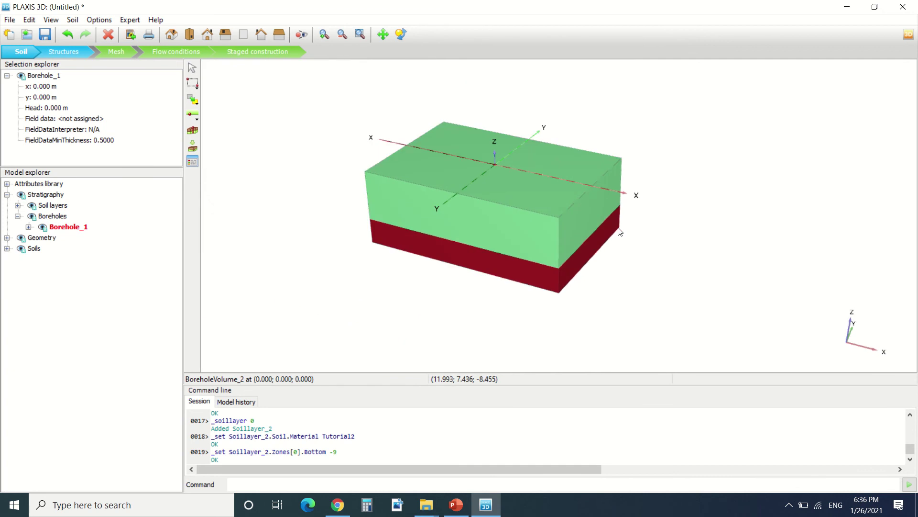
{"action": "scroll", "coordinate": [486, 205], "scroll_direction": "up", "scroll_amount": 2}
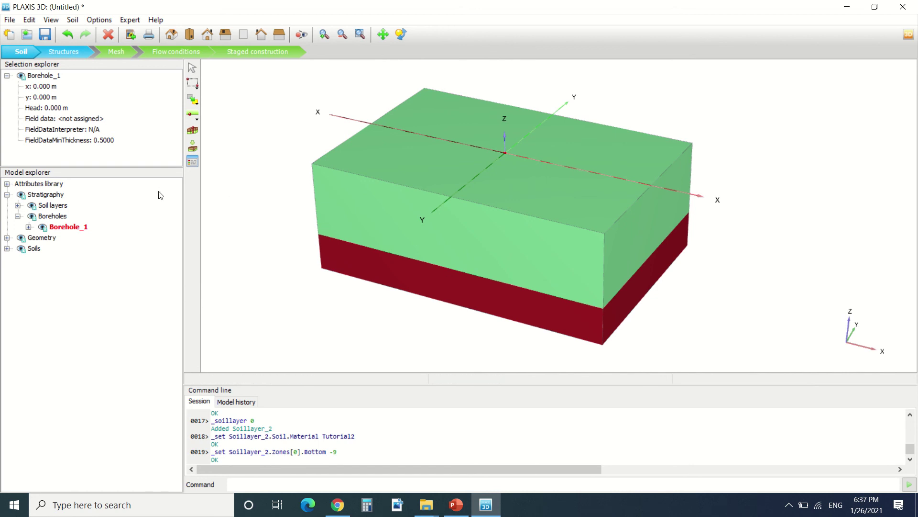
{"action": "right_click", "coordinate": [79, 226]}
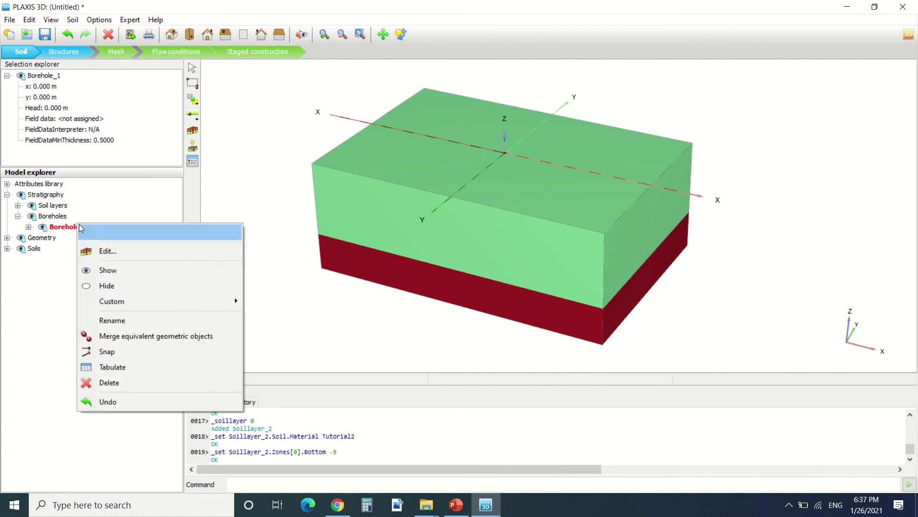
{"action": "left_click", "coordinate": [96, 248]}
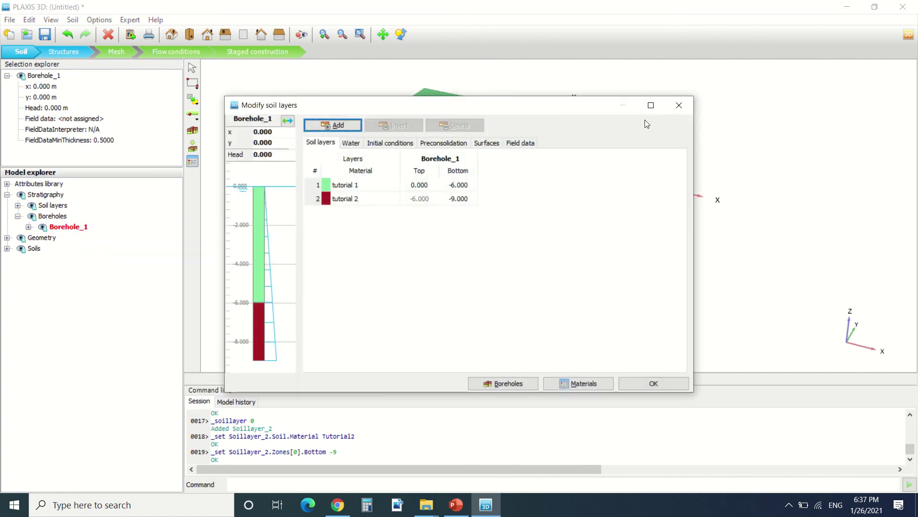
{"action": "left_click", "coordinate": [689, 103]}
Place a second borehole and set its position to x 8, y 7.
{"action": "left_click", "coordinate": [192, 130]}
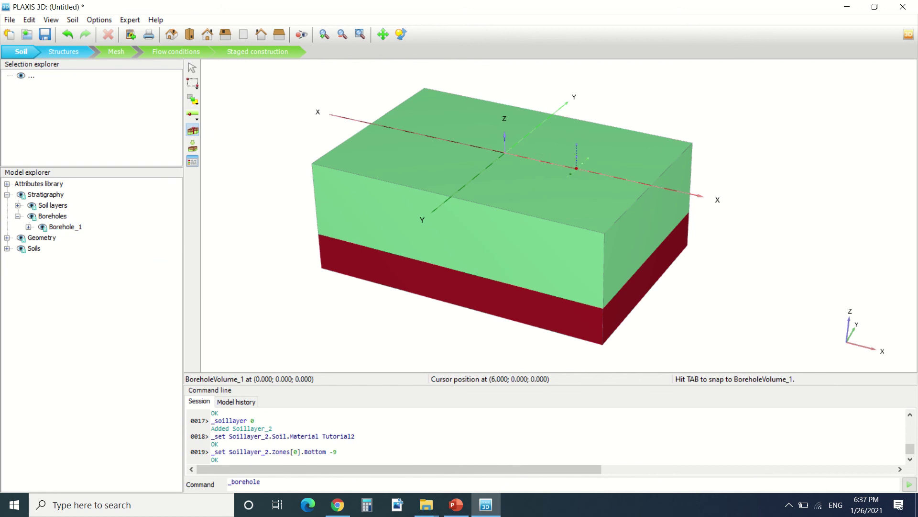
{"action": "left_click", "coordinate": [576, 168]}
{"action": "left_click", "coordinate": [276, 134]}
{"action": "type", "text": "8"}
{"action": "key", "text": "Tab"}
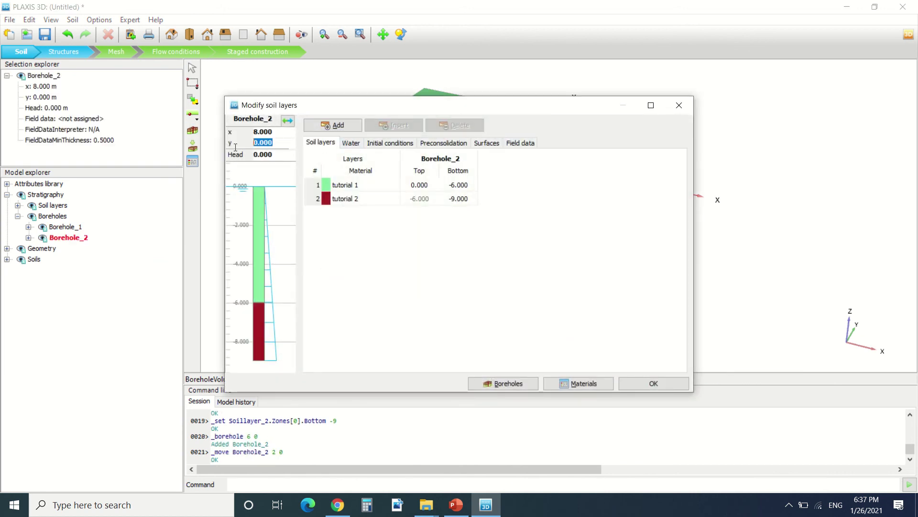
{"action": "type", "text": "7"}
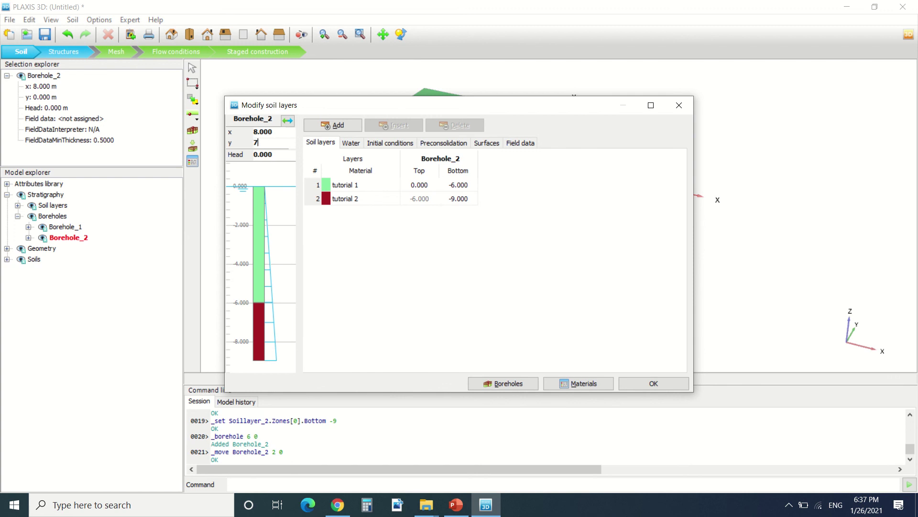
{"action": "key", "text": "Return"}
Set Borehole_2's first layer bottom to -4 m and top to 2 m, then apply.
{"action": "double_click", "coordinate": [451, 183]}
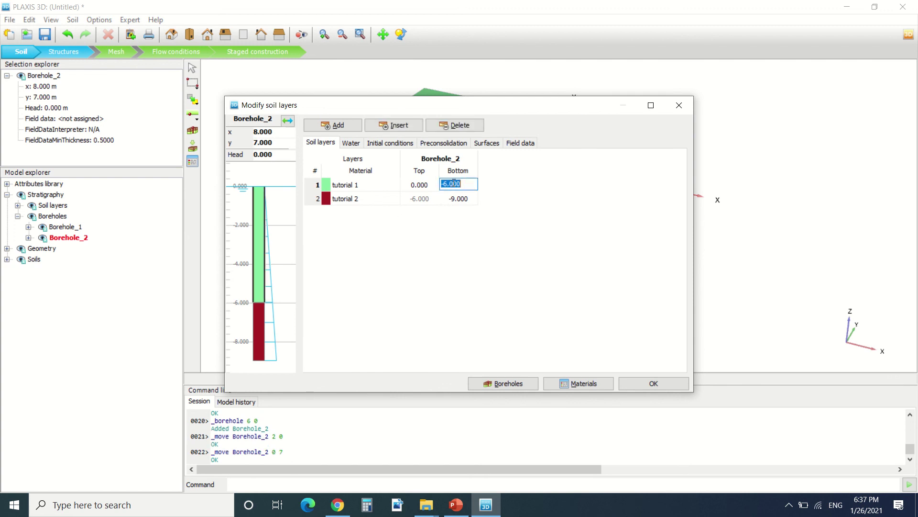
{"action": "type", "text": "-4"}
{"action": "double_click", "coordinate": [430, 184]}
{"action": "type", "text": "2"}
{"action": "key", "text": "Return"}
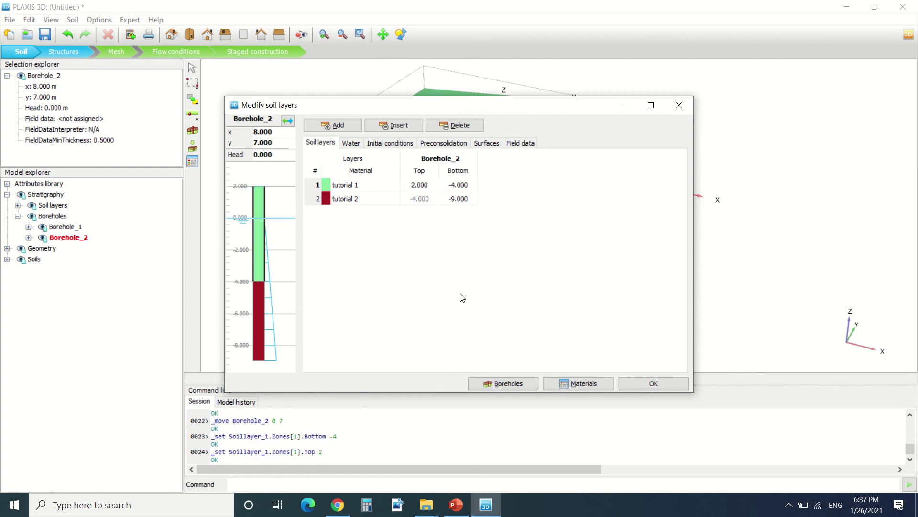
{"action": "left_click", "coordinate": [653, 383]}
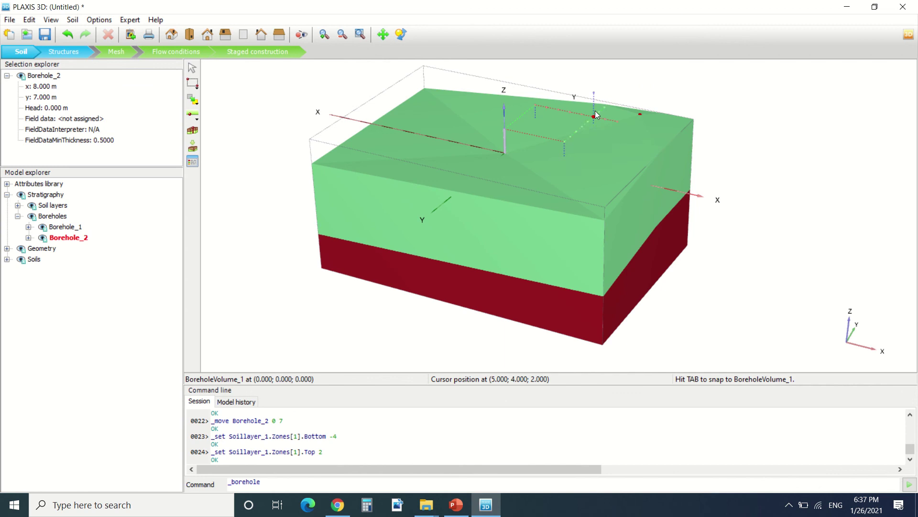
Zoom the 3D view, then delete Borehole_2 from the Model explorer.
{"action": "scroll", "coordinate": [575, 262], "scroll_direction": "down", "scroll_amount": 3}
{"action": "scroll", "coordinate": [504, 158], "scroll_direction": "up", "scroll_amount": 5}
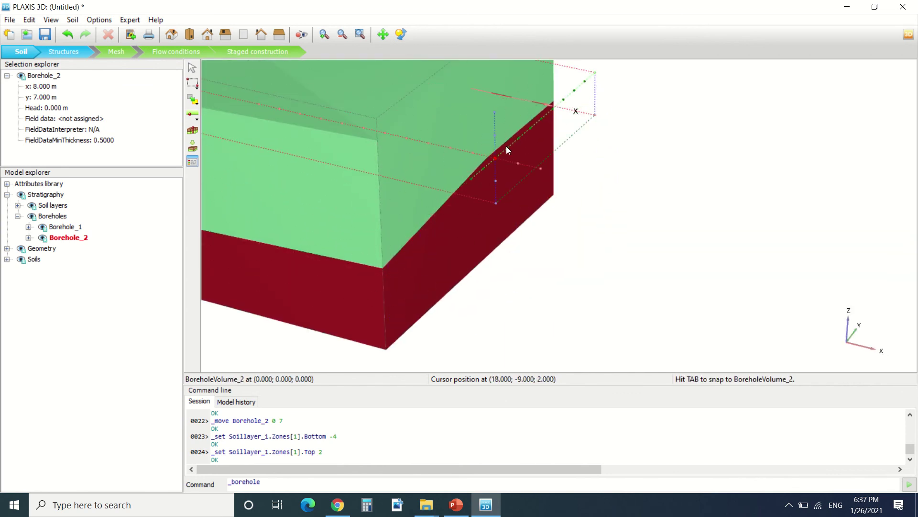
{"action": "scroll", "coordinate": [529, 201], "scroll_direction": "down", "scroll_amount": 3}
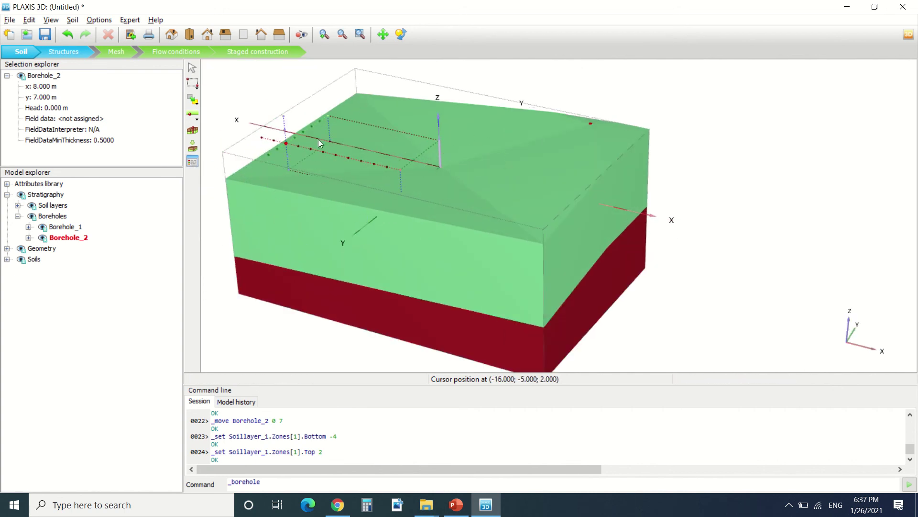
{"action": "left_click", "coordinate": [73, 239]}
{"action": "key", "text": "Delete"}
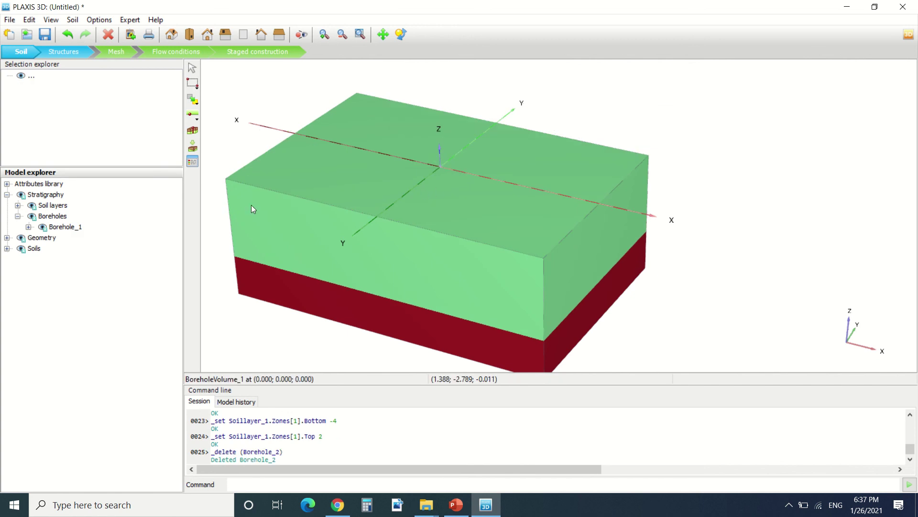
Edit Borehole_1 and change its water head from 0.000 to -4 m.
{"action": "right_click", "coordinate": [62, 229]}
{"action": "left_click", "coordinate": [92, 255]}
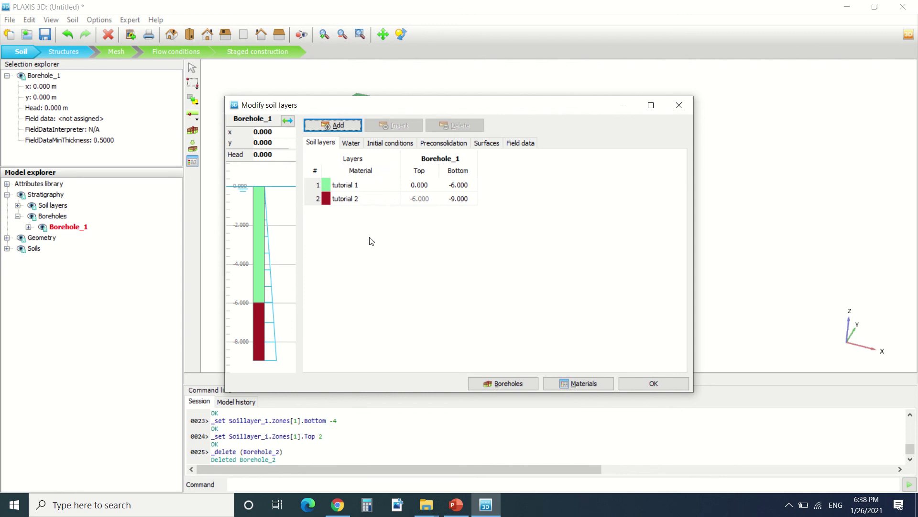
{"action": "left_click", "coordinate": [283, 155]}
{"action": "left_click_drag", "start_coordinate": [282, 154], "coordinate": [246, 151]}
{"action": "type", "text": "-4"}
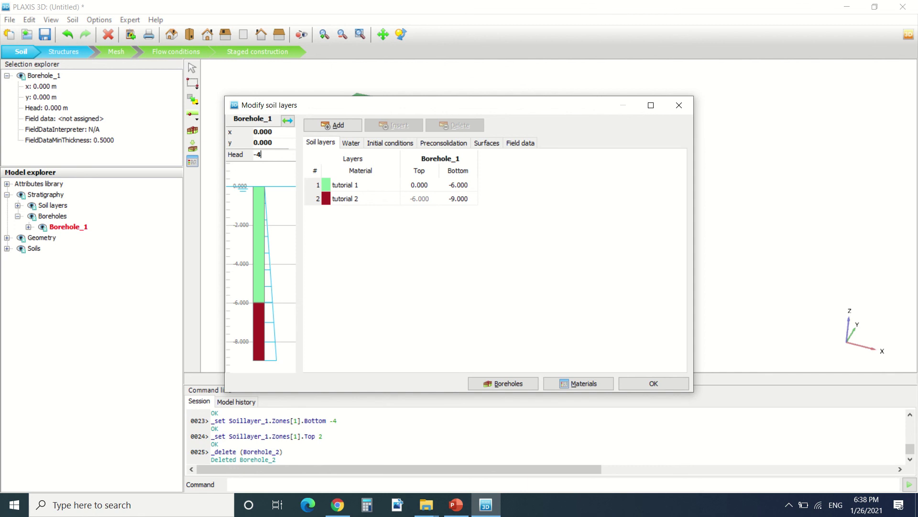
{"action": "key", "text": "Return"}
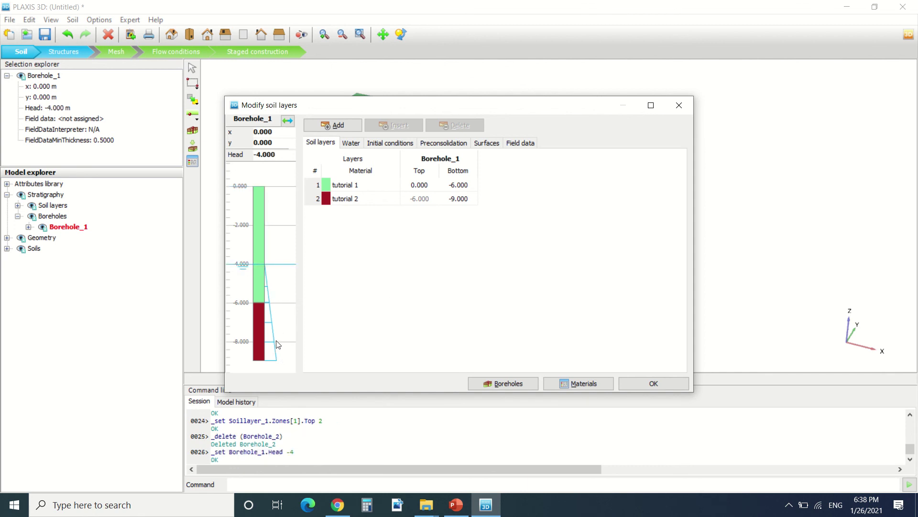
On the Water tab, keep Head as the first layer's water condition.
{"action": "left_click", "coordinate": [354, 143]}
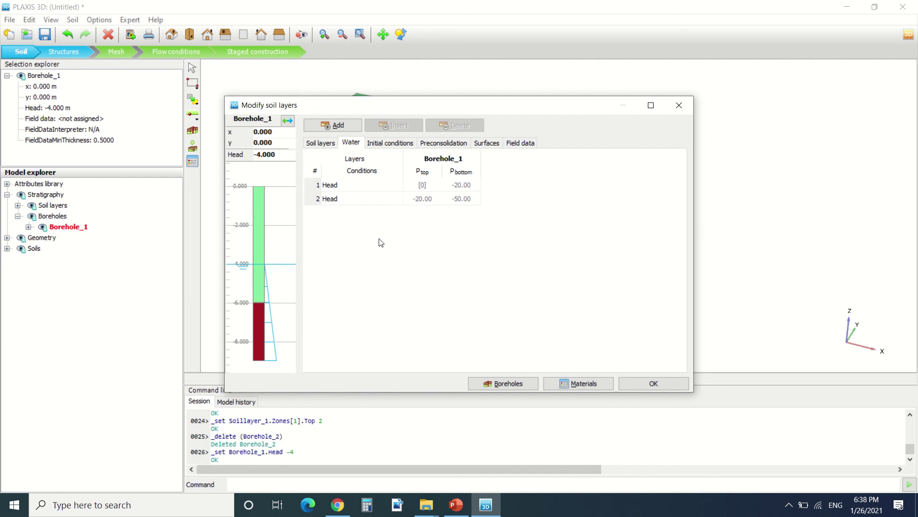
{"action": "left_click", "coordinate": [386, 184]}
{"action": "left_click", "coordinate": [390, 182]}
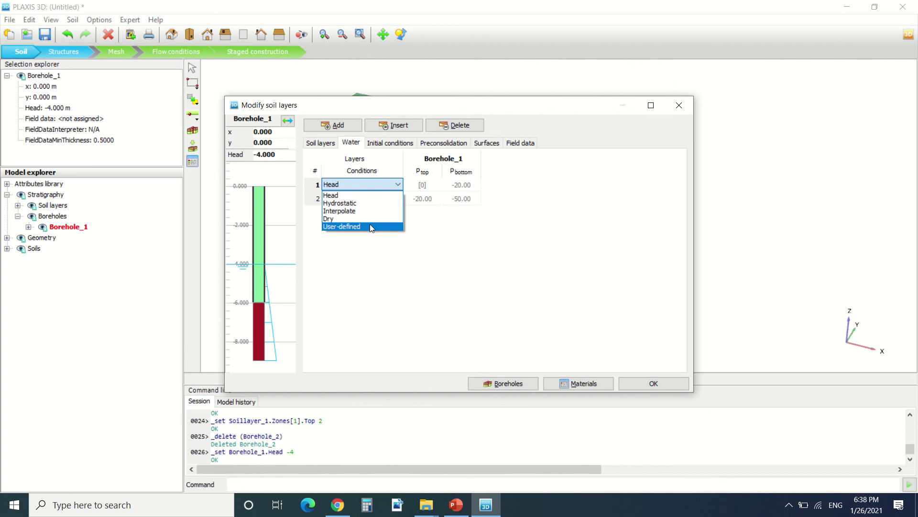
{"action": "left_click", "coordinate": [372, 199]}
Try Dry, User-defined and Interpolate as the second layer's water condition.
{"action": "left_click", "coordinate": [373, 201]}
{"action": "left_click", "coordinate": [373, 201]}
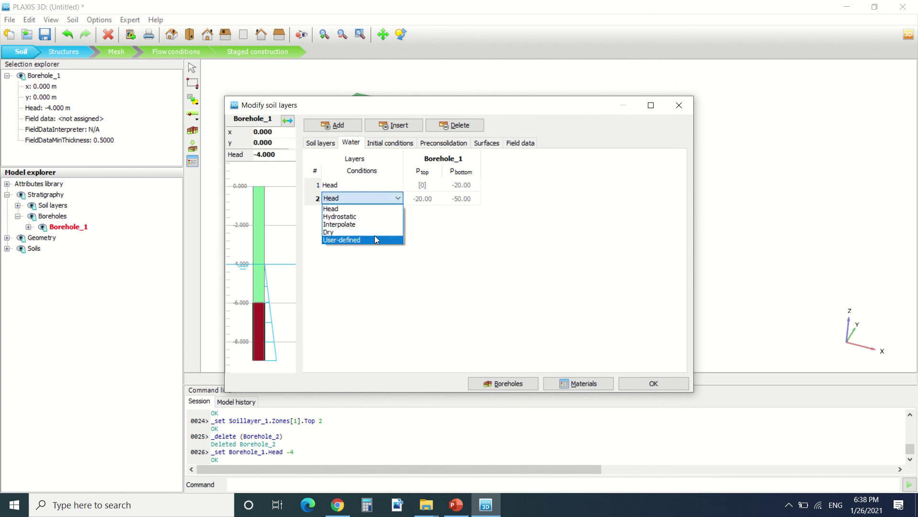
{"action": "left_click", "coordinate": [374, 233]}
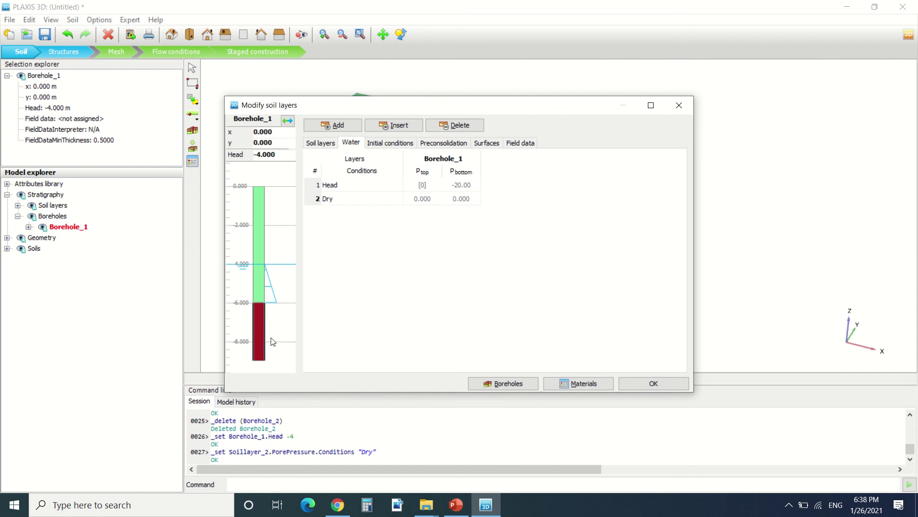
{"action": "left_click", "coordinate": [364, 202]}
{"action": "left_click", "coordinate": [366, 238]}
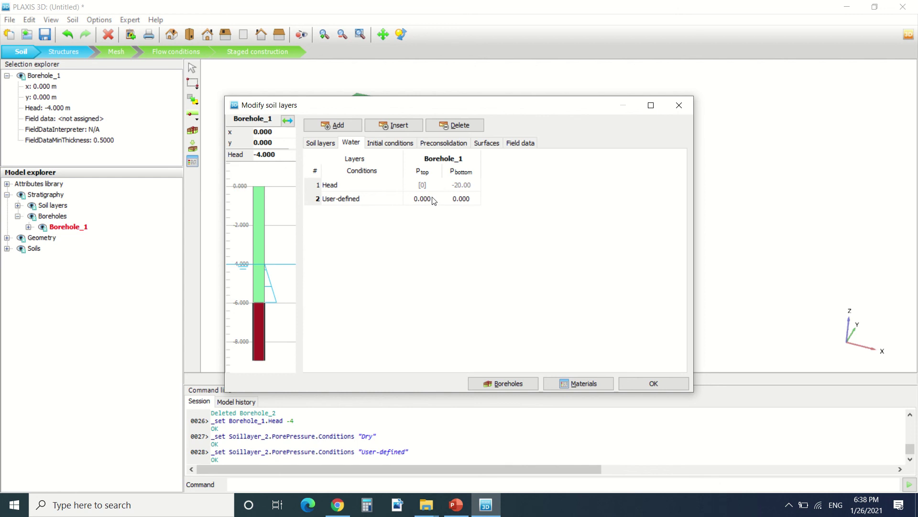
{"action": "left_click", "coordinate": [391, 199]}
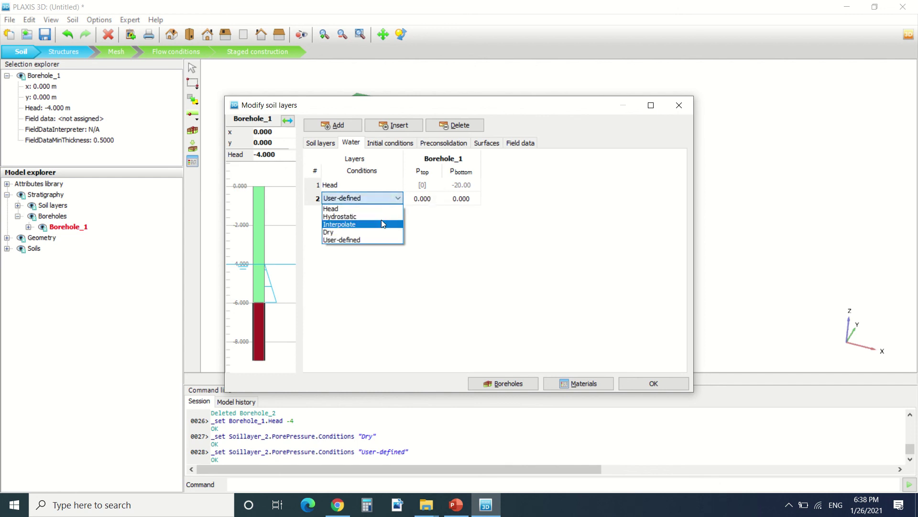
{"action": "left_click", "coordinate": [383, 224]}
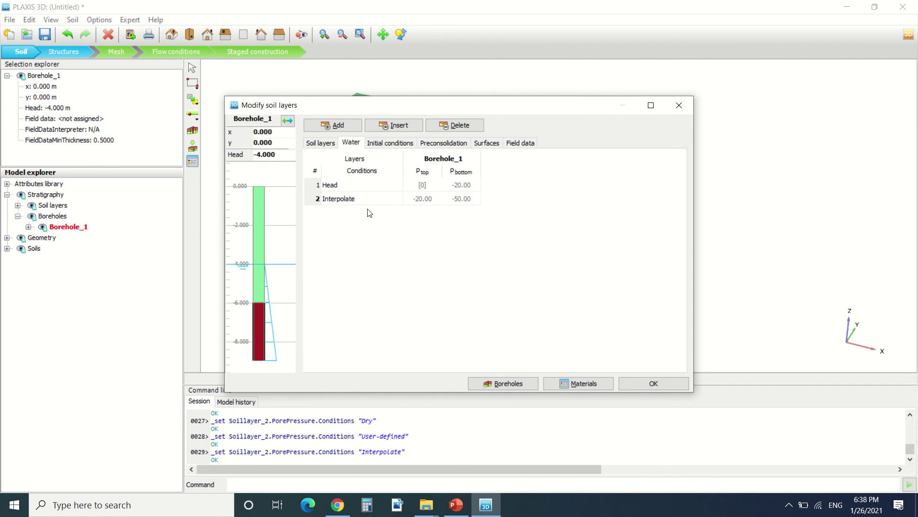
Try Hydrostatic for layer 2, revert it to Head, and accept the soil layer settings.
{"action": "left_click", "coordinate": [390, 199]}
{"action": "left_click", "coordinate": [383, 217]}
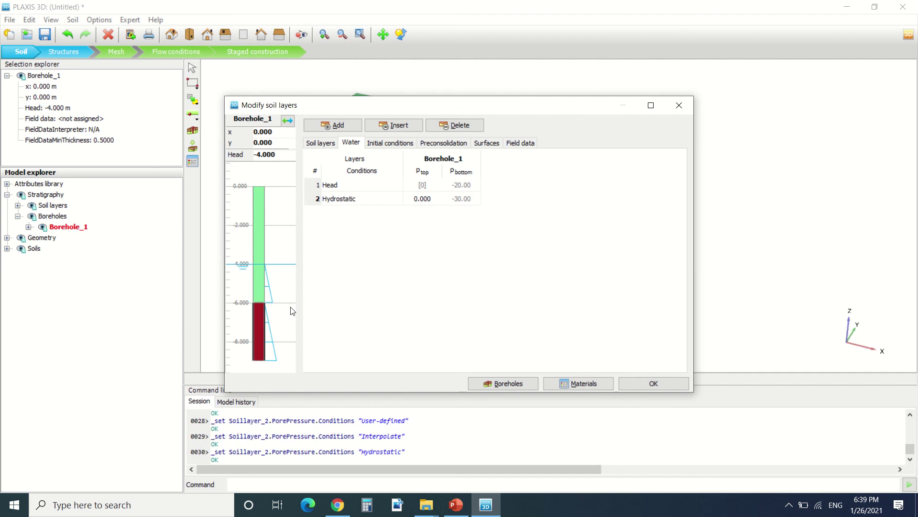
{"action": "left_click", "coordinate": [365, 200]}
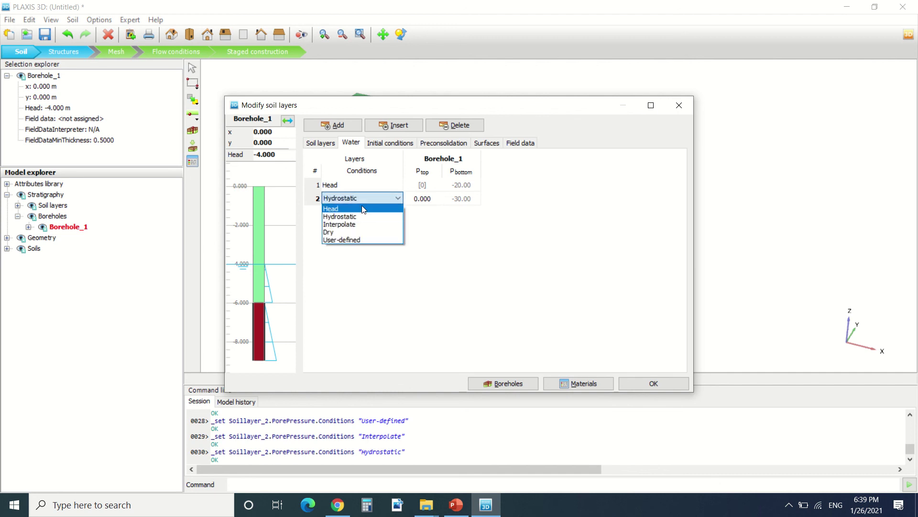
{"action": "left_click", "coordinate": [363, 208]}
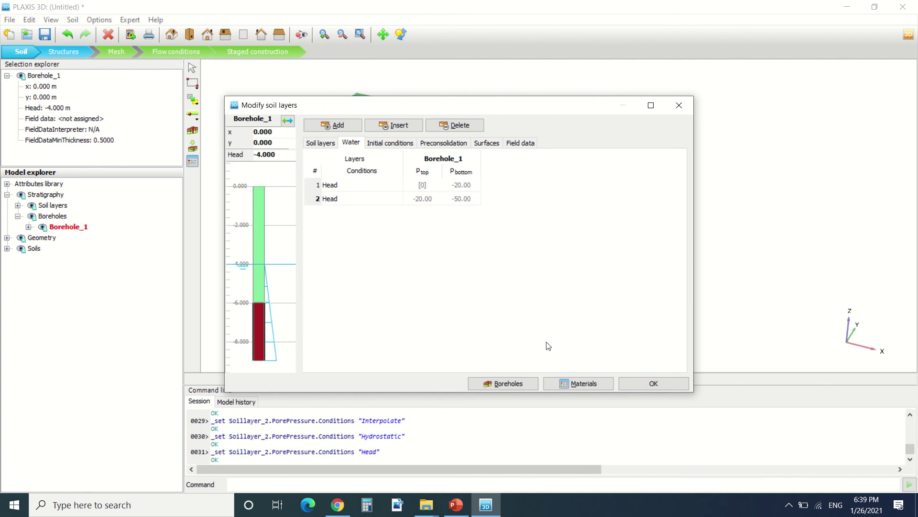
{"action": "left_click", "coordinate": [643, 382]}
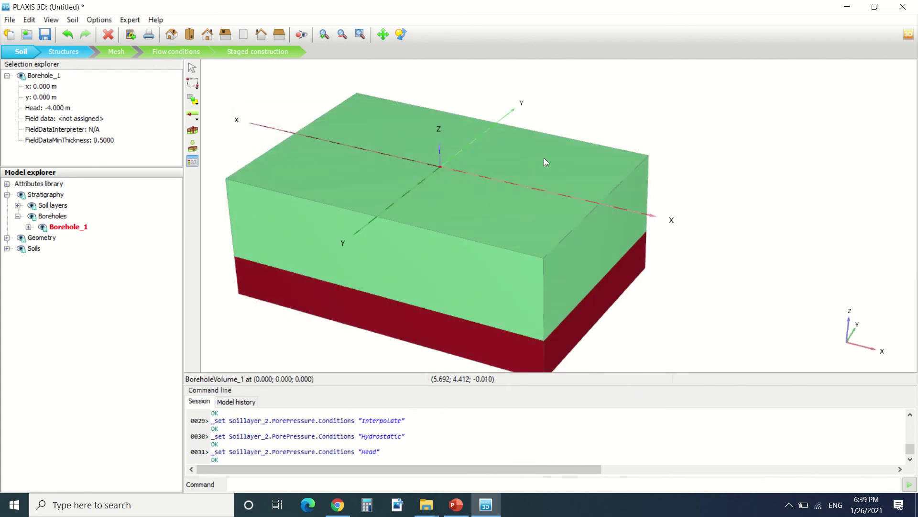
Switch from Soil mode to Structures mode, showing the soil box as a faint wireframe.
{"action": "scroll", "coordinate": [622, 82], "scroll_direction": "down", "scroll_amount": 2}
{"action": "scroll", "coordinate": [545, 88], "scroll_direction": "up", "scroll_amount": 3}
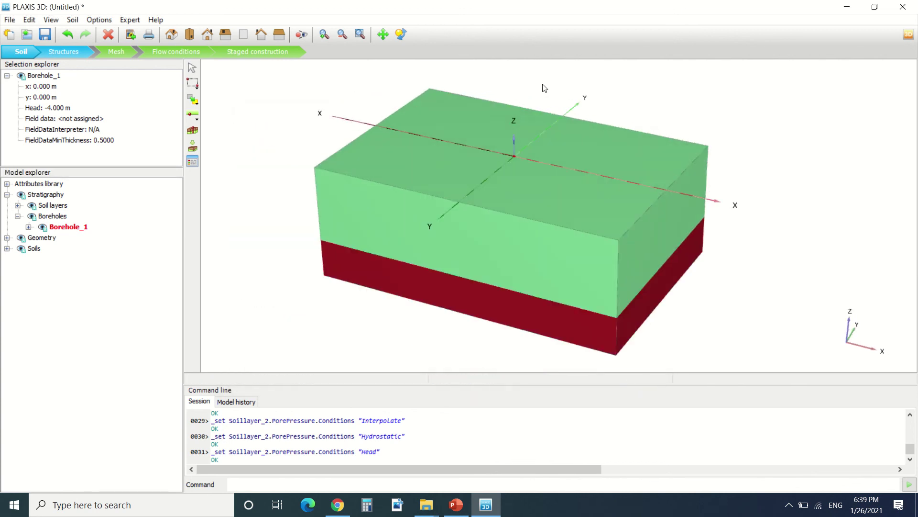
{"action": "scroll", "coordinate": [416, 149], "scroll_direction": "down", "scroll_amount": 1}
{"action": "scroll", "coordinate": [516, 114], "scroll_direction": "up", "scroll_amount": 3}
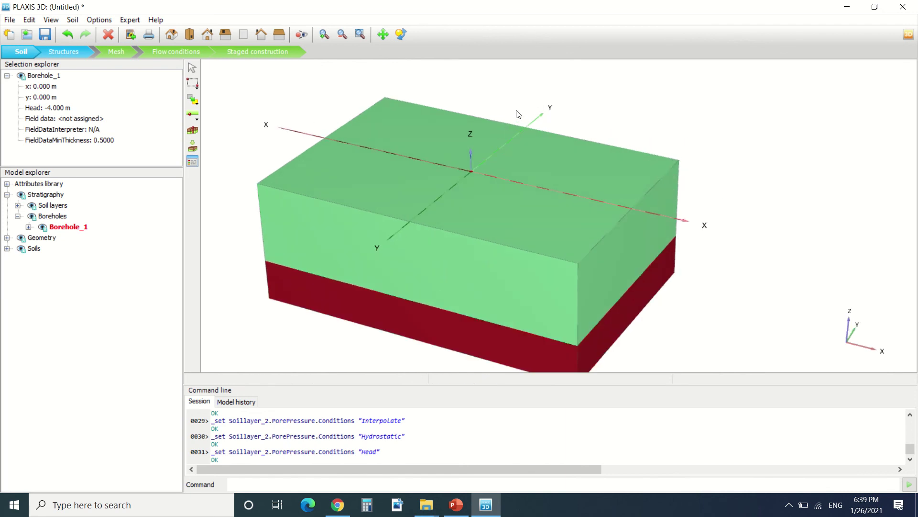
{"action": "scroll", "coordinate": [516, 114], "scroll_direction": "down", "scroll_amount": 1}
{"action": "scroll", "coordinate": [502, 128], "scroll_direction": "up", "scroll_amount": 1}
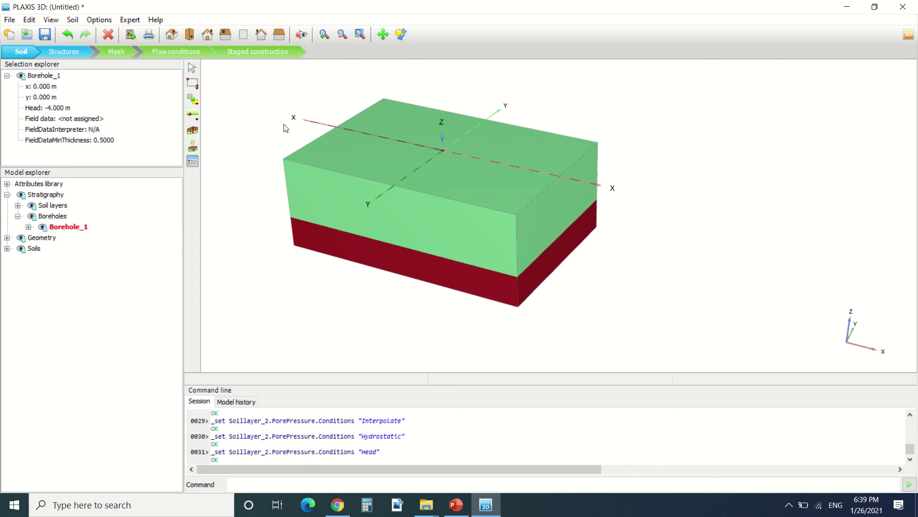
{"action": "left_click", "coordinate": [69, 54]}
{"action": "scroll", "coordinate": [246, 203], "scroll_direction": "down", "scroll_amount": 3}
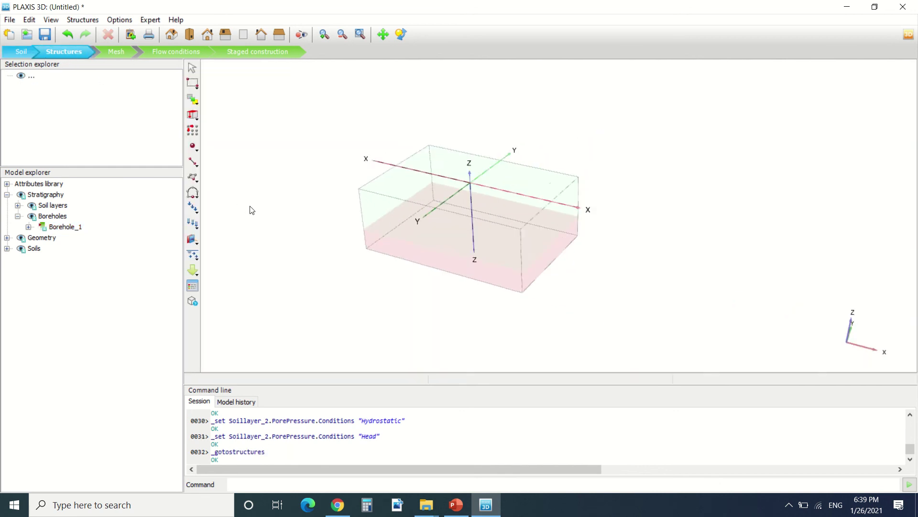
{"action": "scroll", "coordinate": [347, 146], "scroll_direction": "up", "scroll_amount": 2}
{"action": "scroll", "coordinate": [383, 141], "scroll_direction": "up", "scroll_amount": 1}
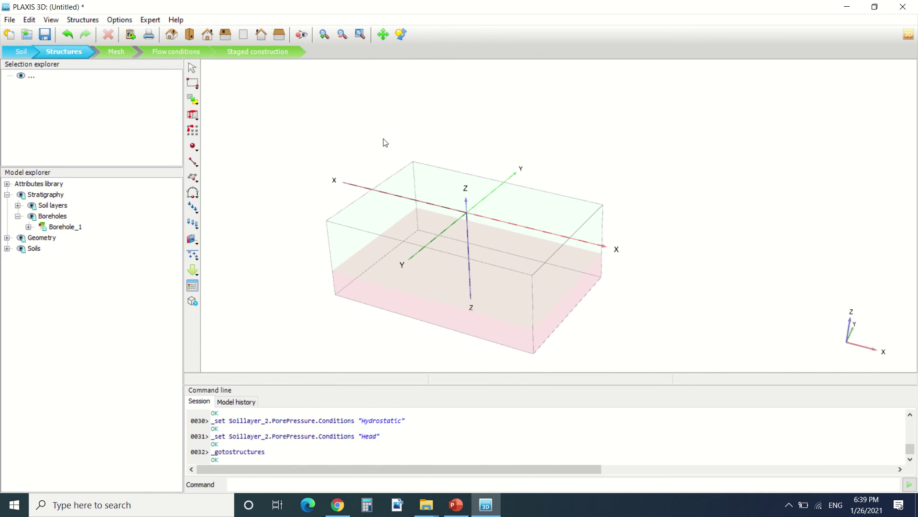